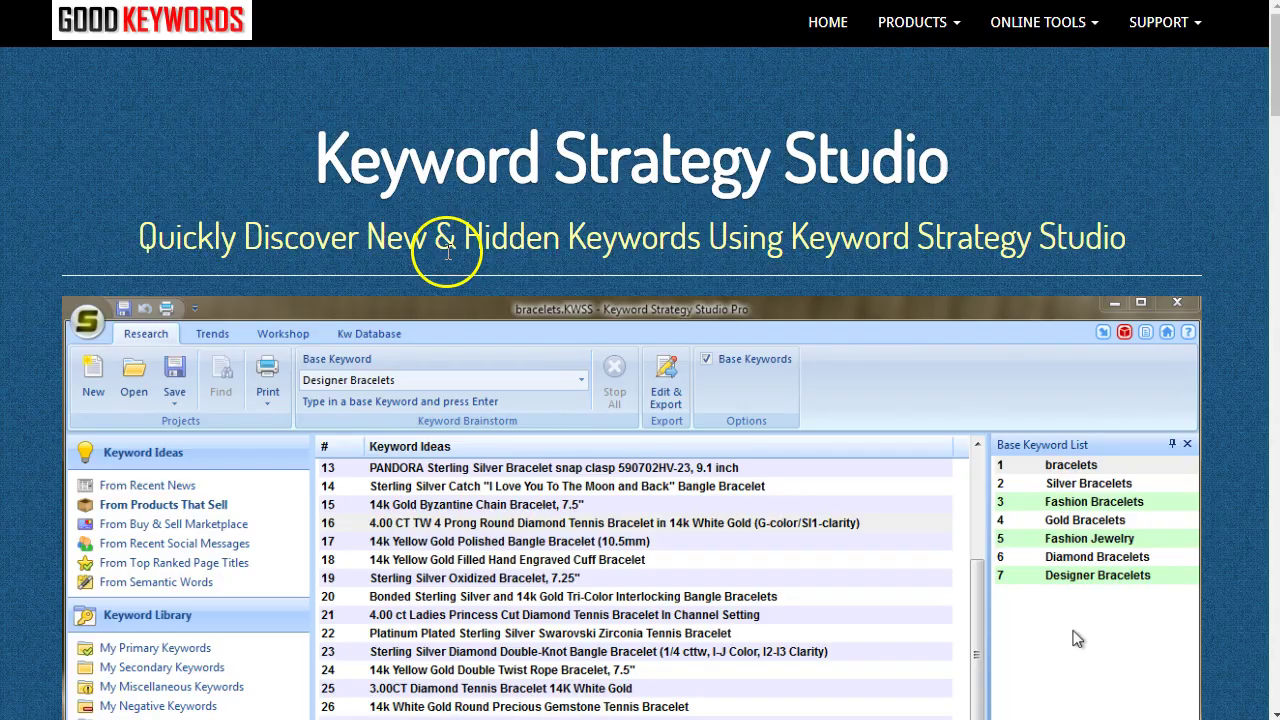
{"action": "scroll", "coordinate": [447, 252], "scroll_direction": "down", "scroll_amount": 10}
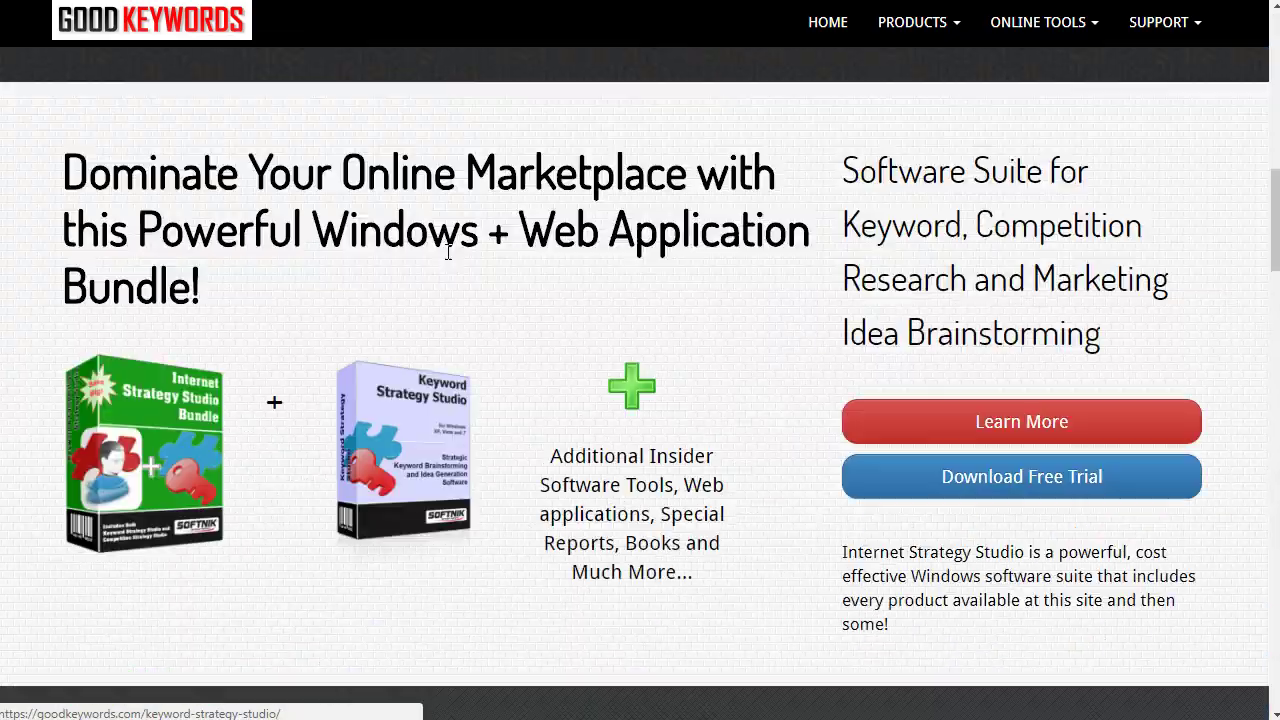
{"action": "scroll", "coordinate": [447, 252], "scroll_direction": "up", "scroll_amount": 10}
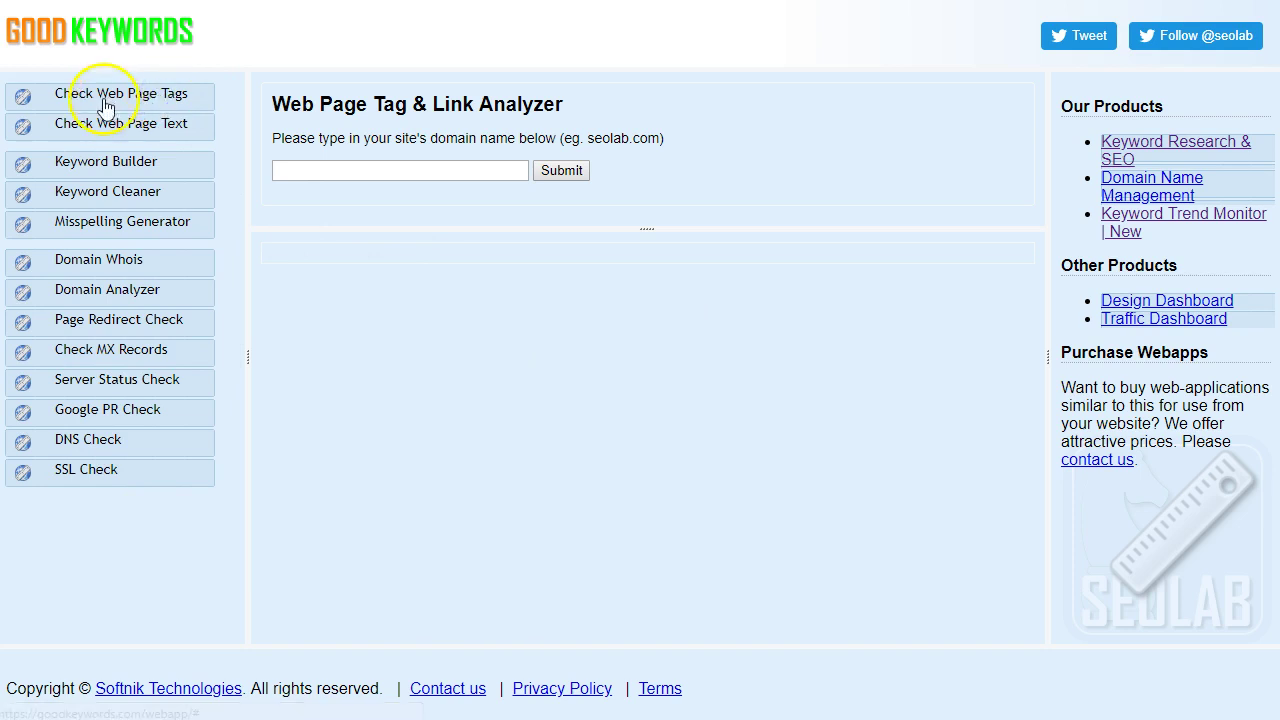
{"action": "double_click", "coordinate": [389, 104]}
{"action": "left_click", "coordinate": [520, 106]}
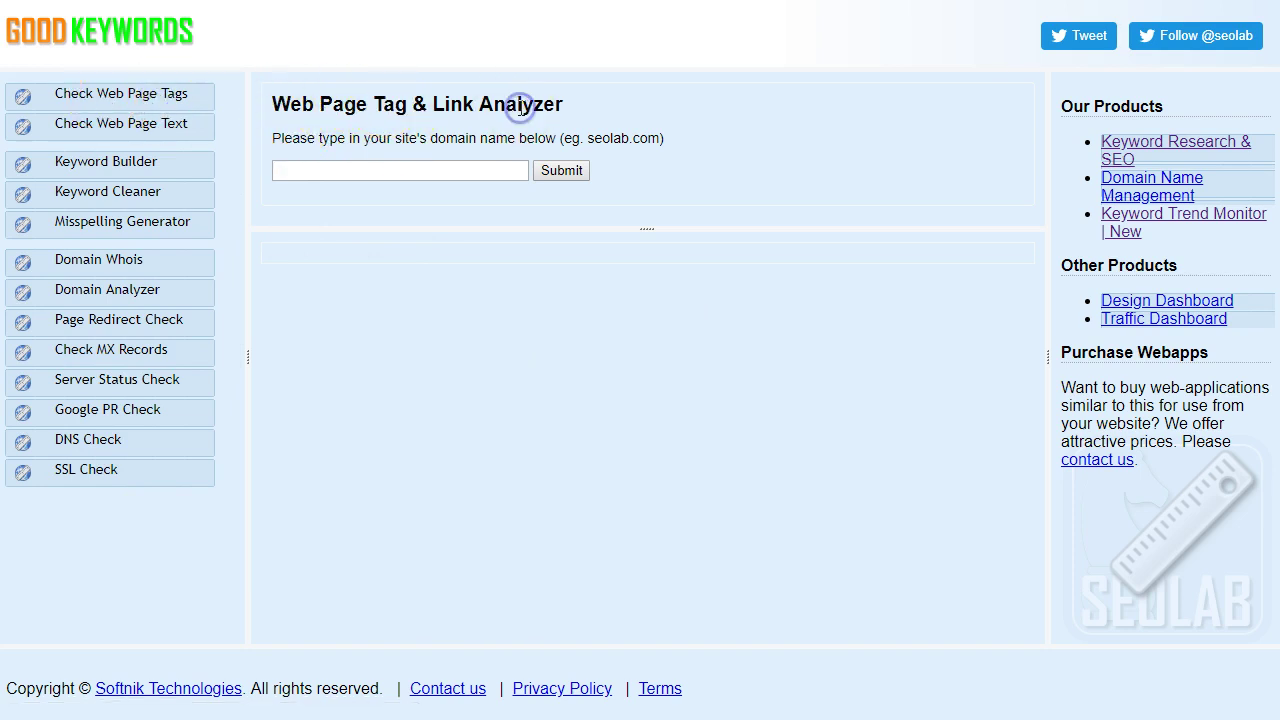
{"action": "left_click", "coordinate": [431, 169]}
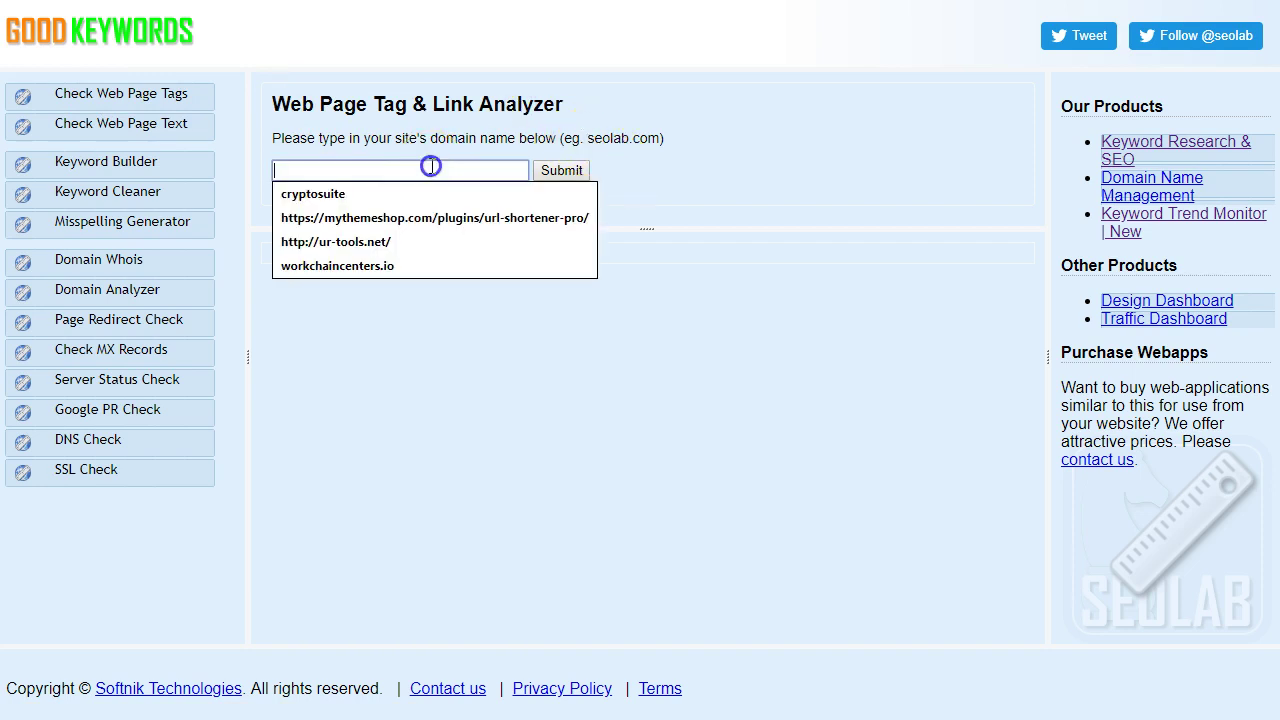
{"action": "left_click", "coordinate": [777, 155]}
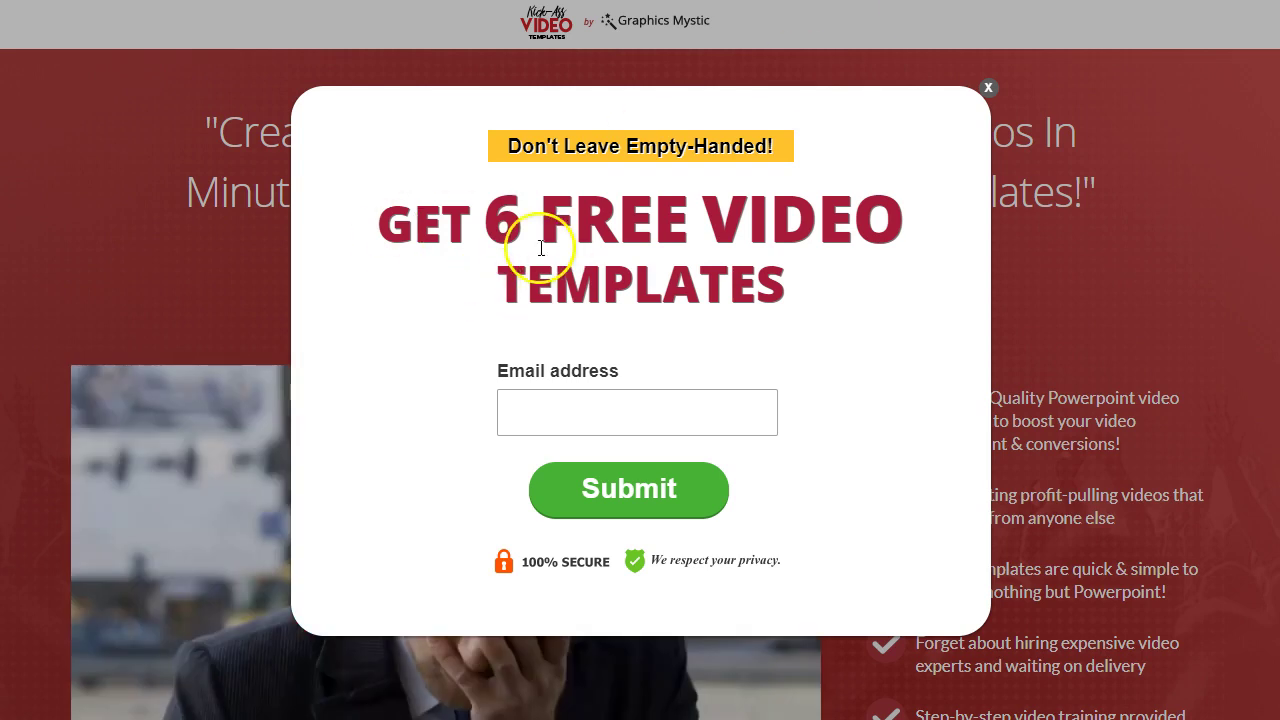
Step: Copy the web address of the Kick-Ass Video Templates page and paste it into the Web Page Tag & Link Analyzer's domain field
{"action": "right_click", "coordinate": [210, 1]}
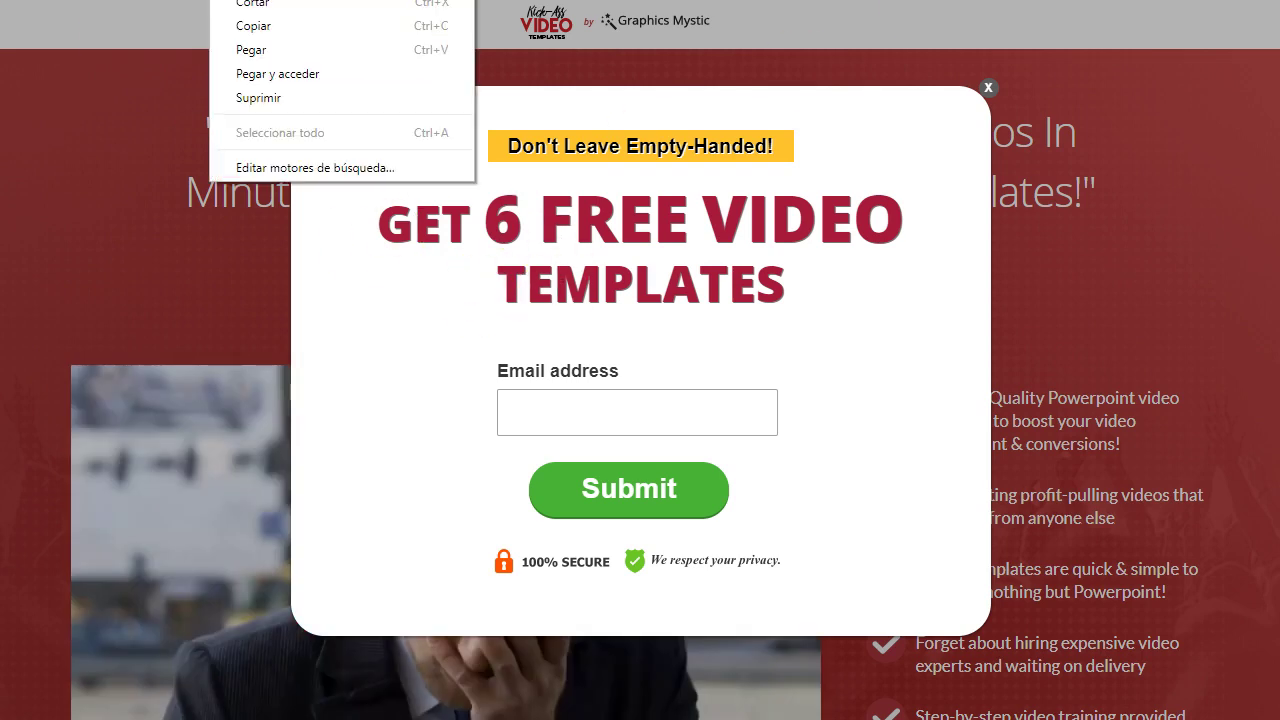
{"action": "left_click", "coordinate": [284, 30]}
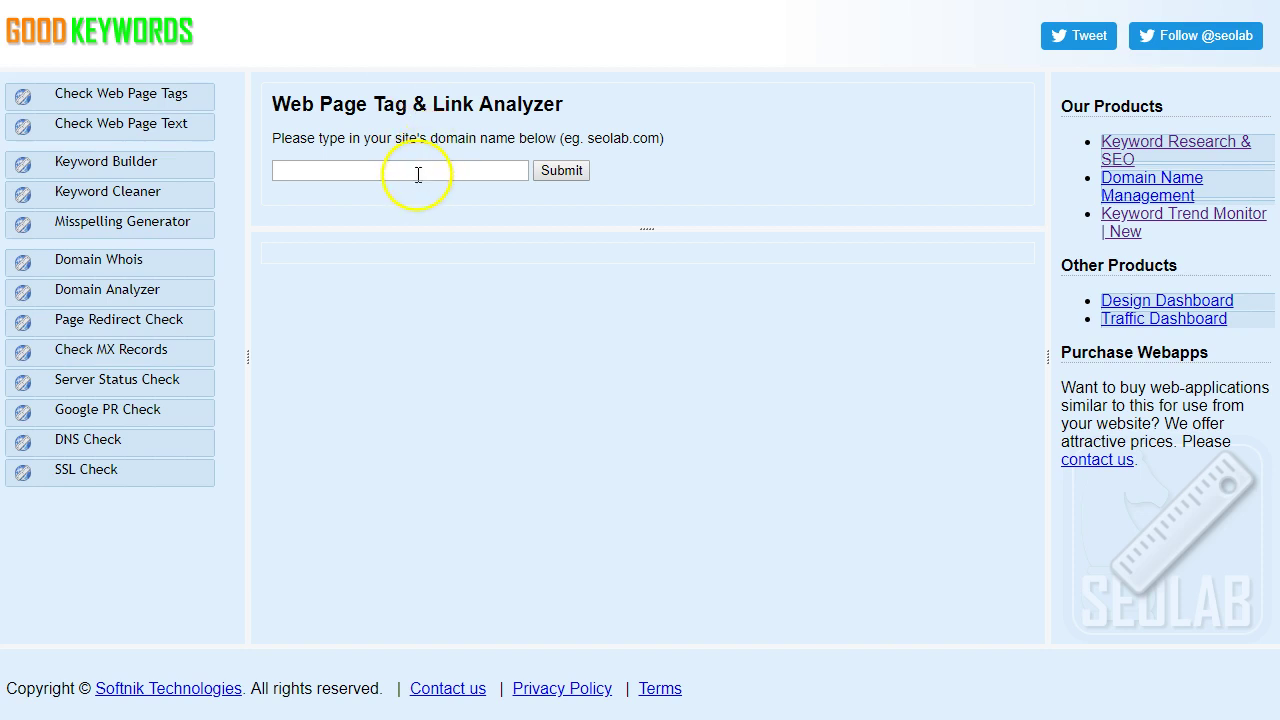
{"action": "left_click", "coordinate": [418, 174]}
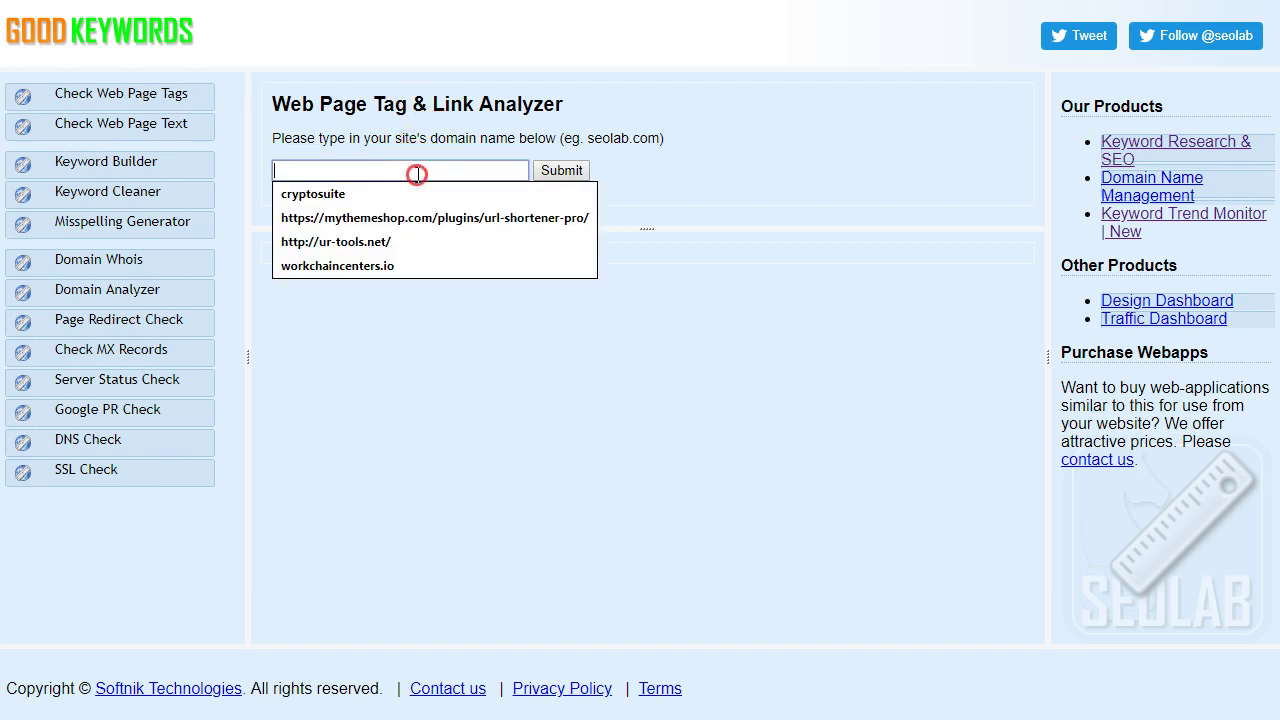
{"action": "right_click", "coordinate": [416, 172]}
{"action": "left_click", "coordinate": [493, 295]}
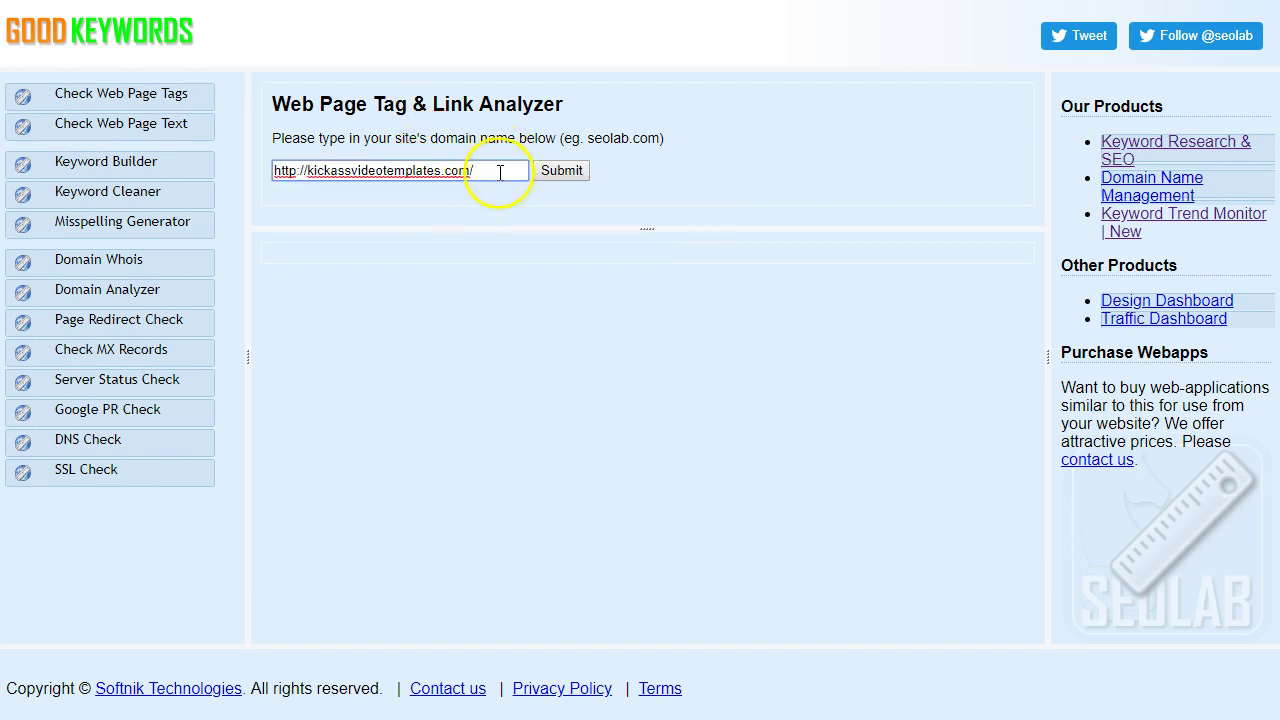
Step: Trim the pasted address to kickassvideotemplates.com and submit it for tag and link analysis
{"action": "left_click_drag", "start_coordinate": [588, 138], "coordinate": [656, 138]}
{"action": "left_click", "coordinate": [487, 172]}
{"action": "key", "text": "Home"}
{"action": "key", "text": "Delete"}
{"action": "key", "text": "Delete"}
{"action": "key", "text": "Delete"}
{"action": "key", "text": "Delete"}
{"action": "key", "text": "Delete"}
{"action": "key", "text": "Delete"}
{"action": "key", "text": "Delete"}
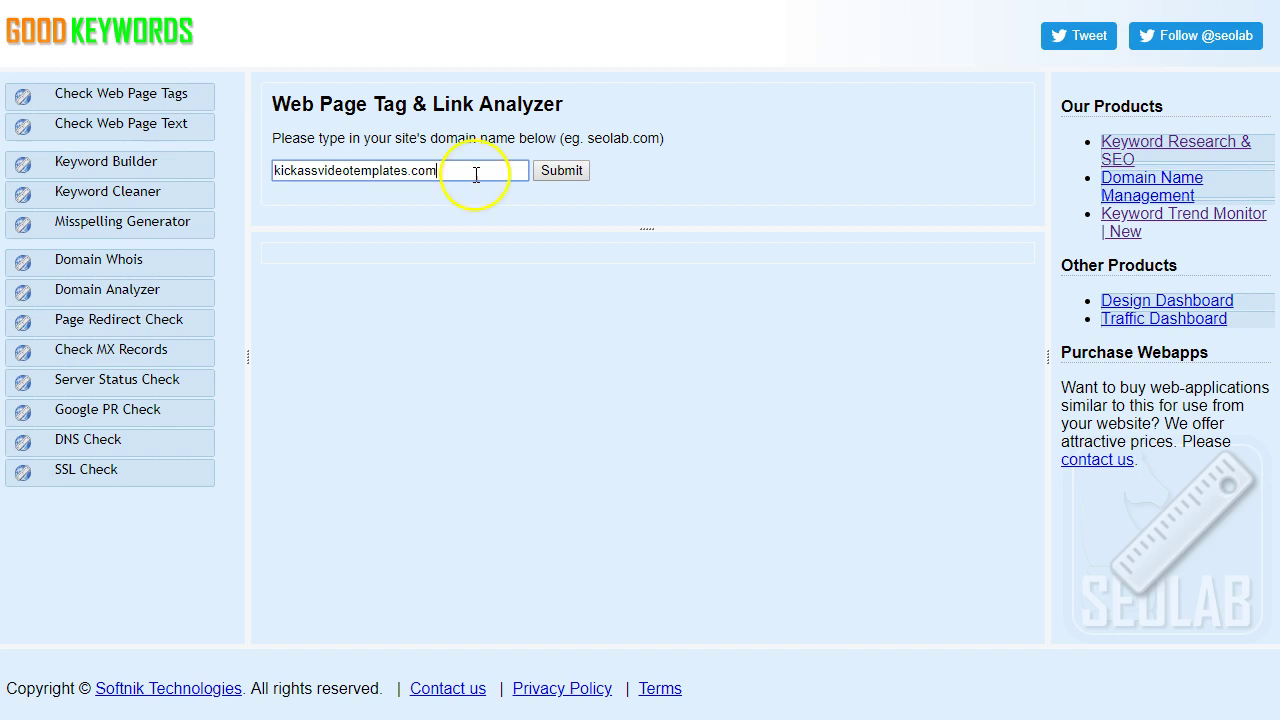
{"action": "left_click", "coordinate": [562, 171]}
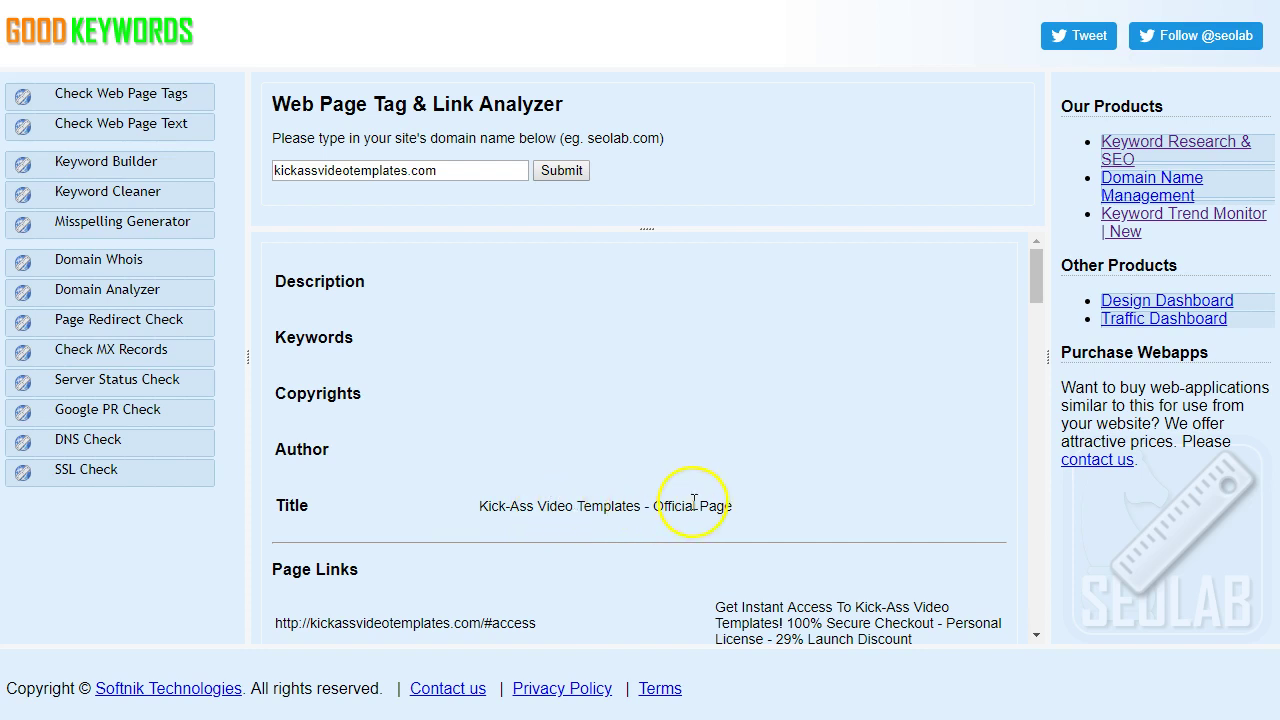
Step: Examine the meta tags, page title and full list of page links in the tag and link analysis results
{"action": "scroll", "coordinate": [563, 449], "scroll_direction": "down", "scroll_amount": 4}
{"action": "scroll", "coordinate": [440, 371], "scroll_direction": "up", "scroll_amount": 2}
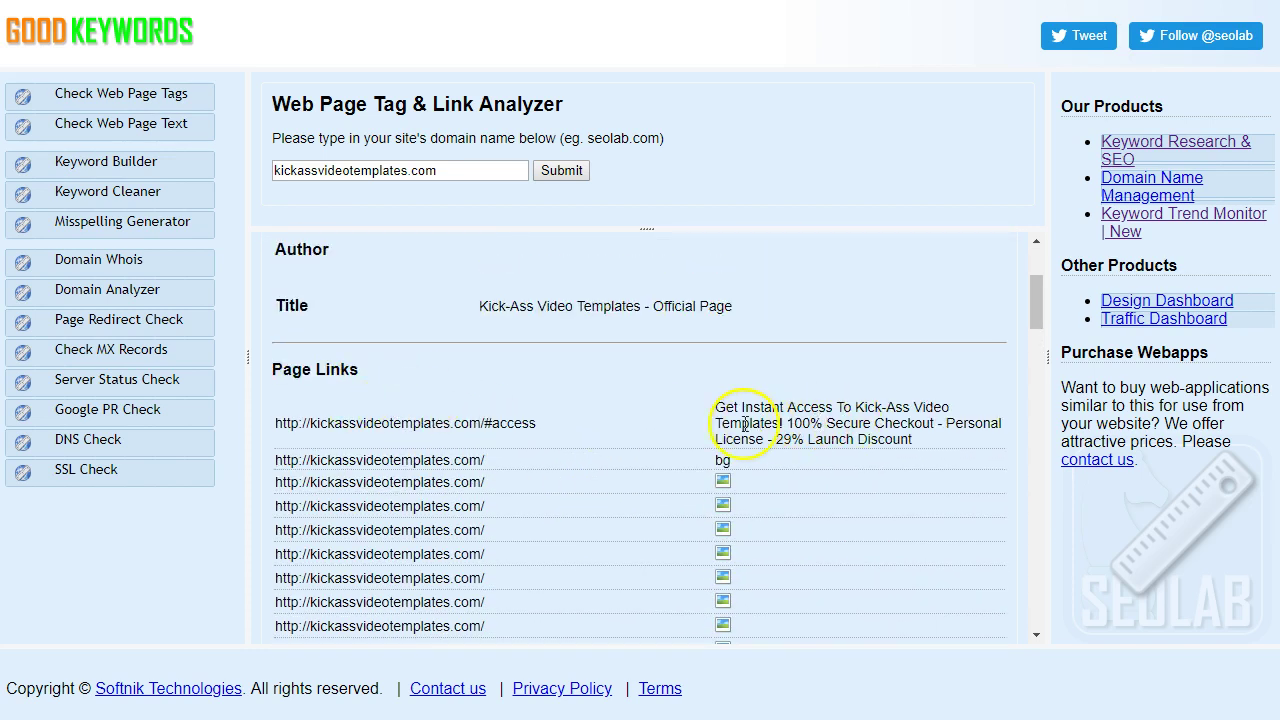
{"action": "scroll", "coordinate": [602, 480], "scroll_direction": "down", "scroll_amount": 10}
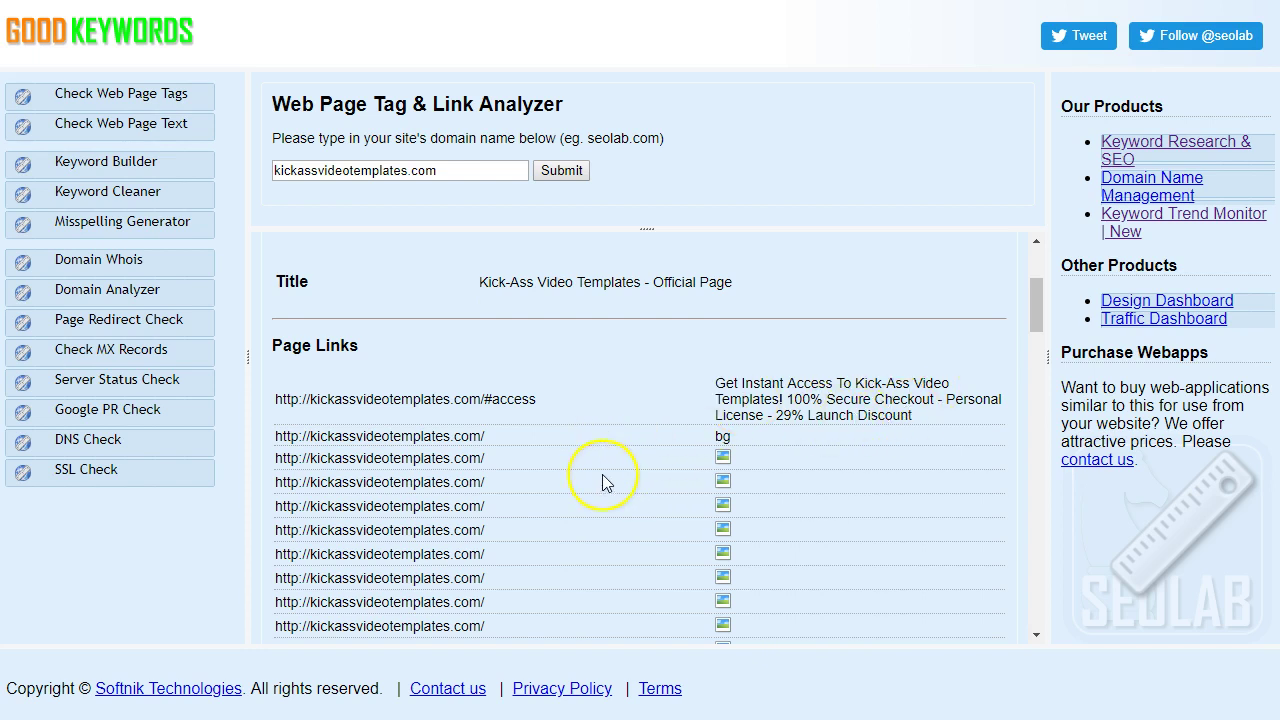
{"action": "scroll", "coordinate": [602, 483], "scroll_direction": "down", "scroll_amount": 4}
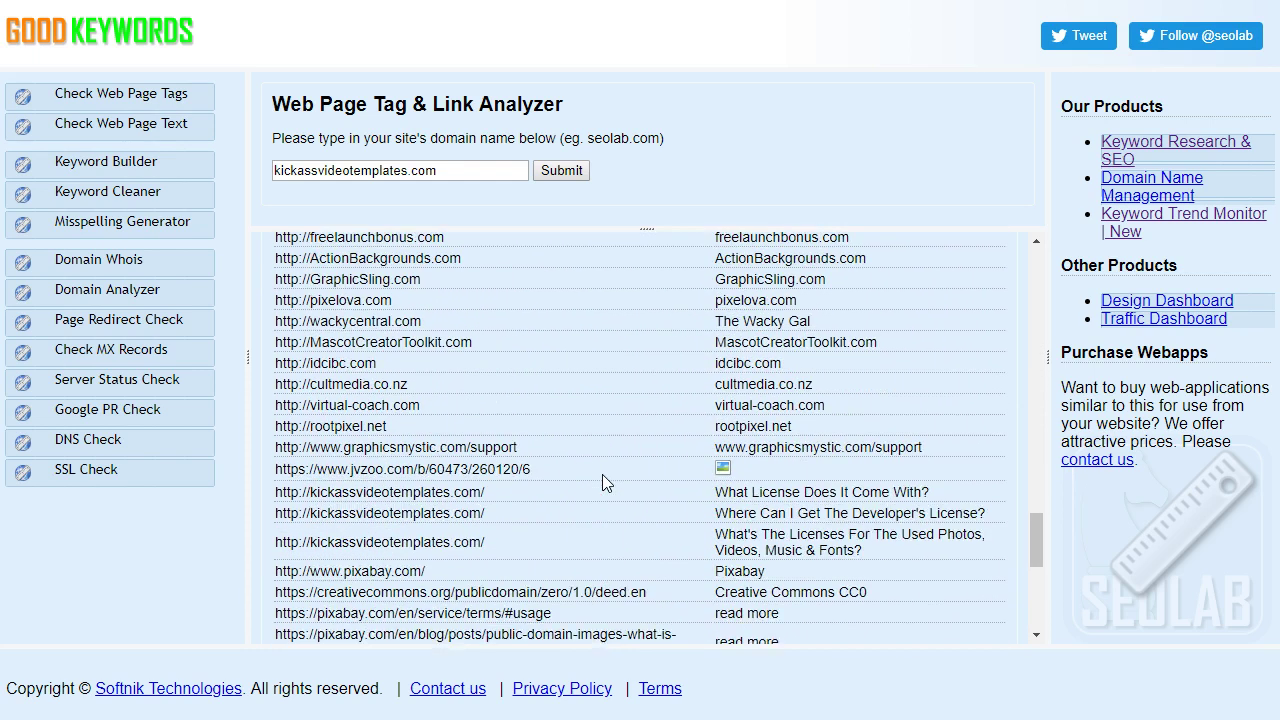
{"action": "scroll", "coordinate": [602, 483], "scroll_direction": "up", "scroll_amount": 2}
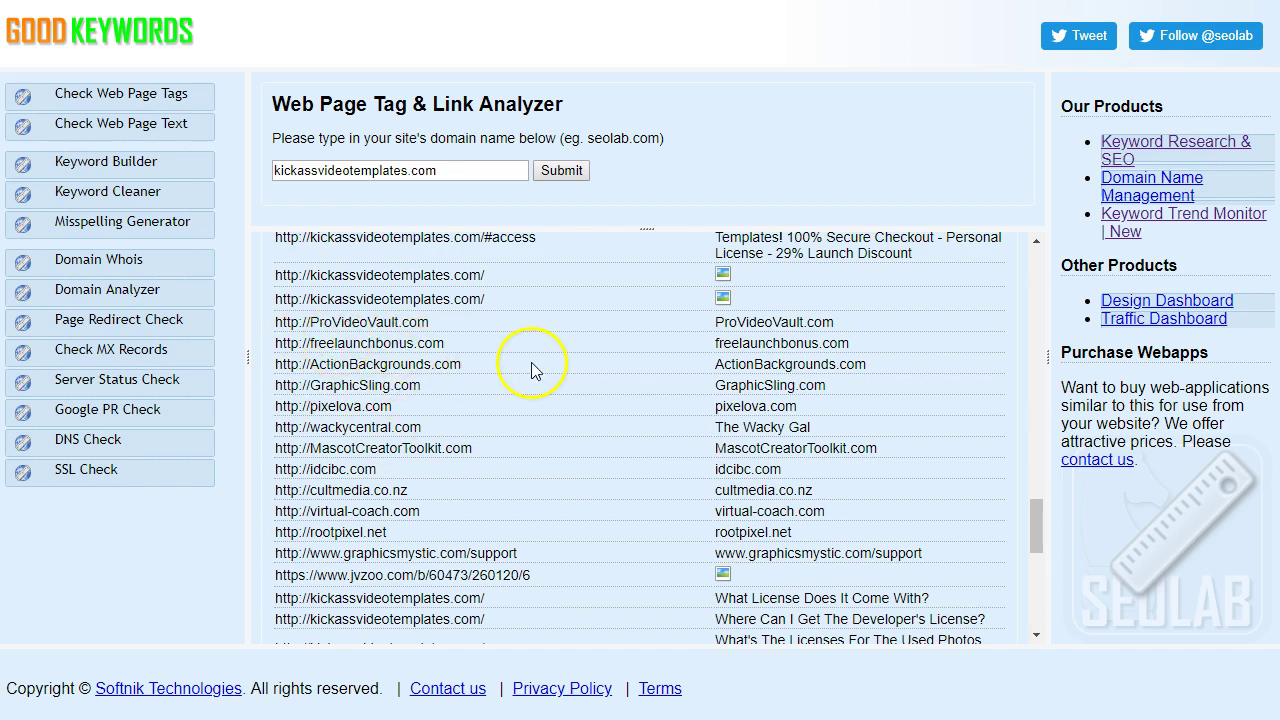
{"action": "scroll", "coordinate": [468, 437], "scroll_direction": "down", "scroll_amount": 2}
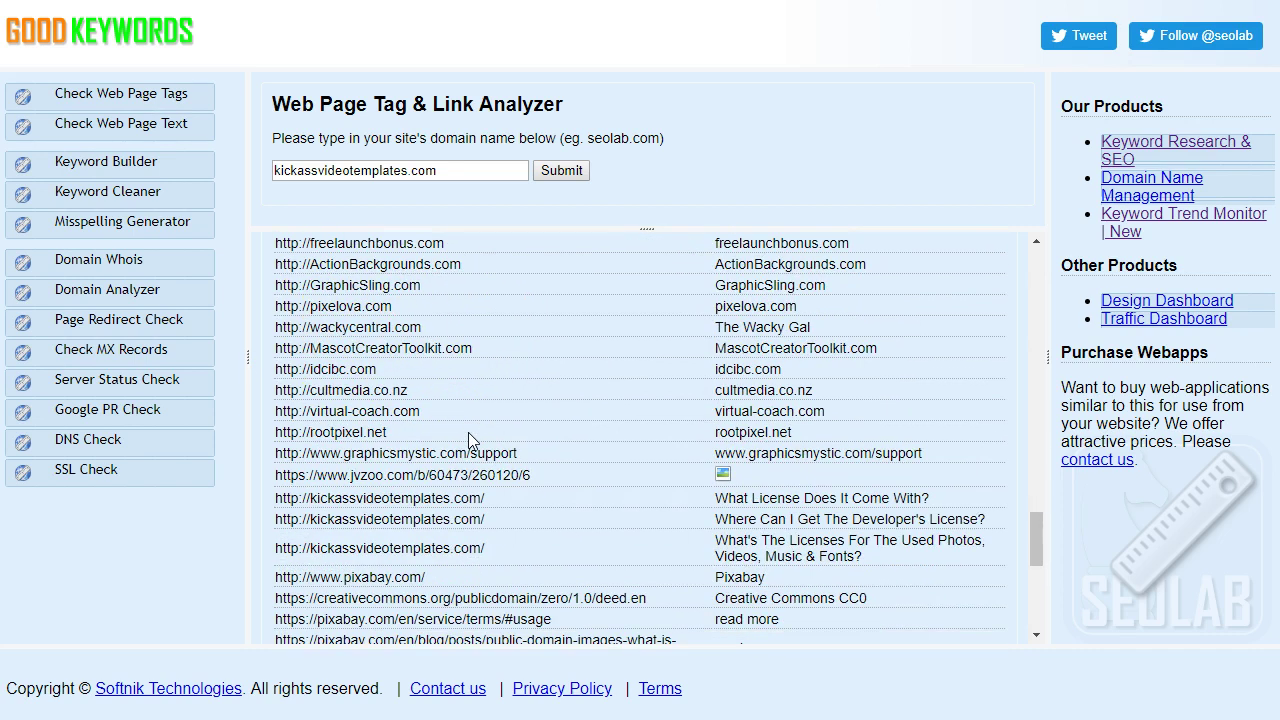
{"action": "scroll", "coordinate": [468, 432], "scroll_direction": "down", "scroll_amount": 6}
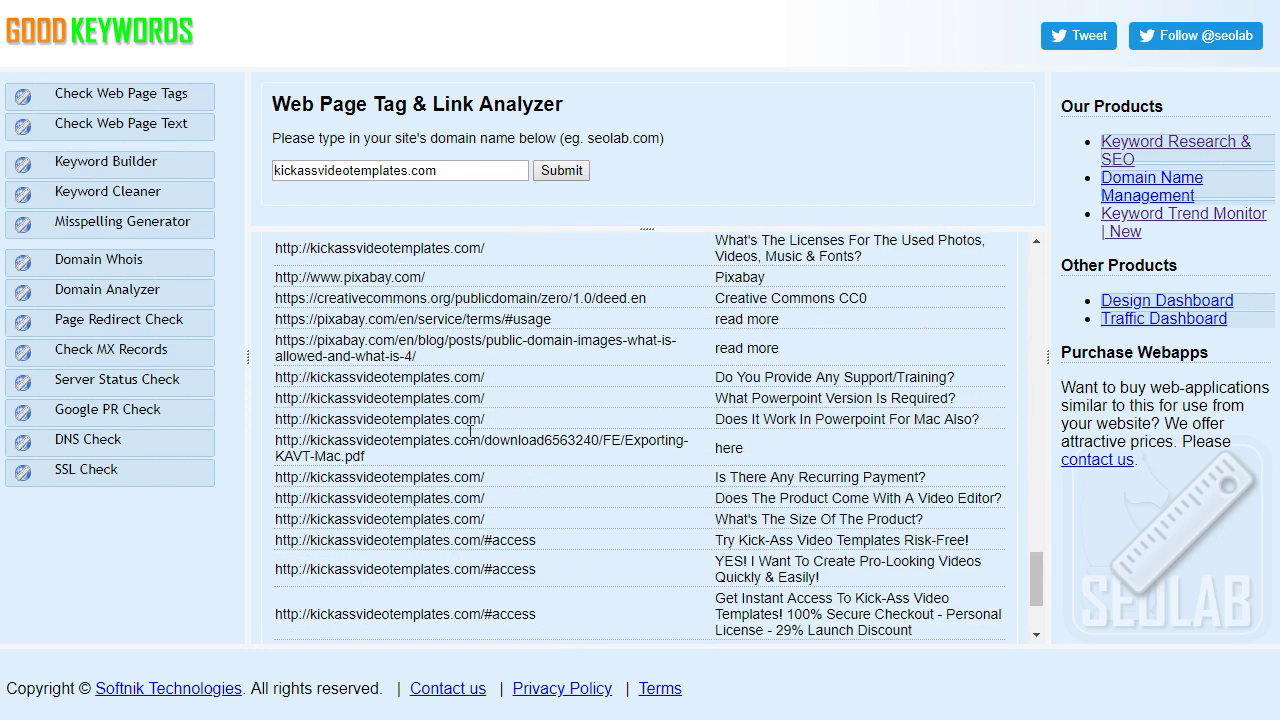
{"action": "scroll", "coordinate": [320, 455], "scroll_direction": "down", "scroll_amount": 3}
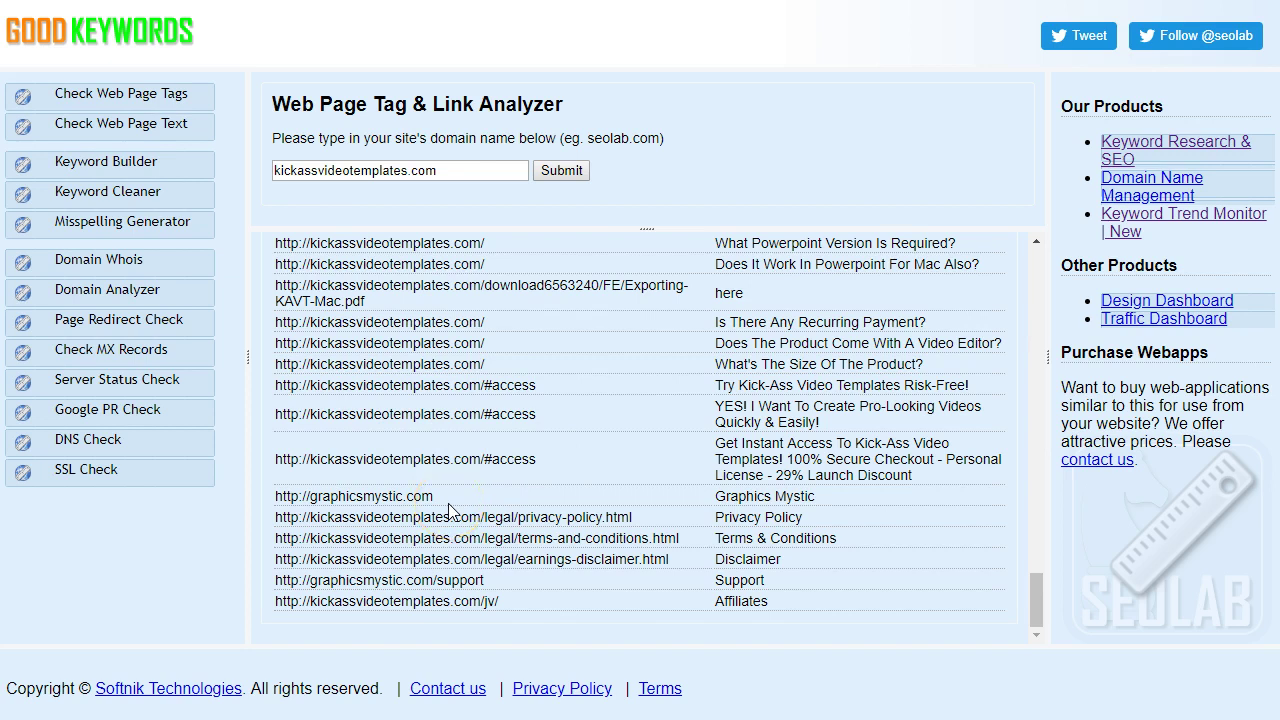
{"action": "scroll", "coordinate": [448, 510], "scroll_direction": "up", "scroll_amount": 12}
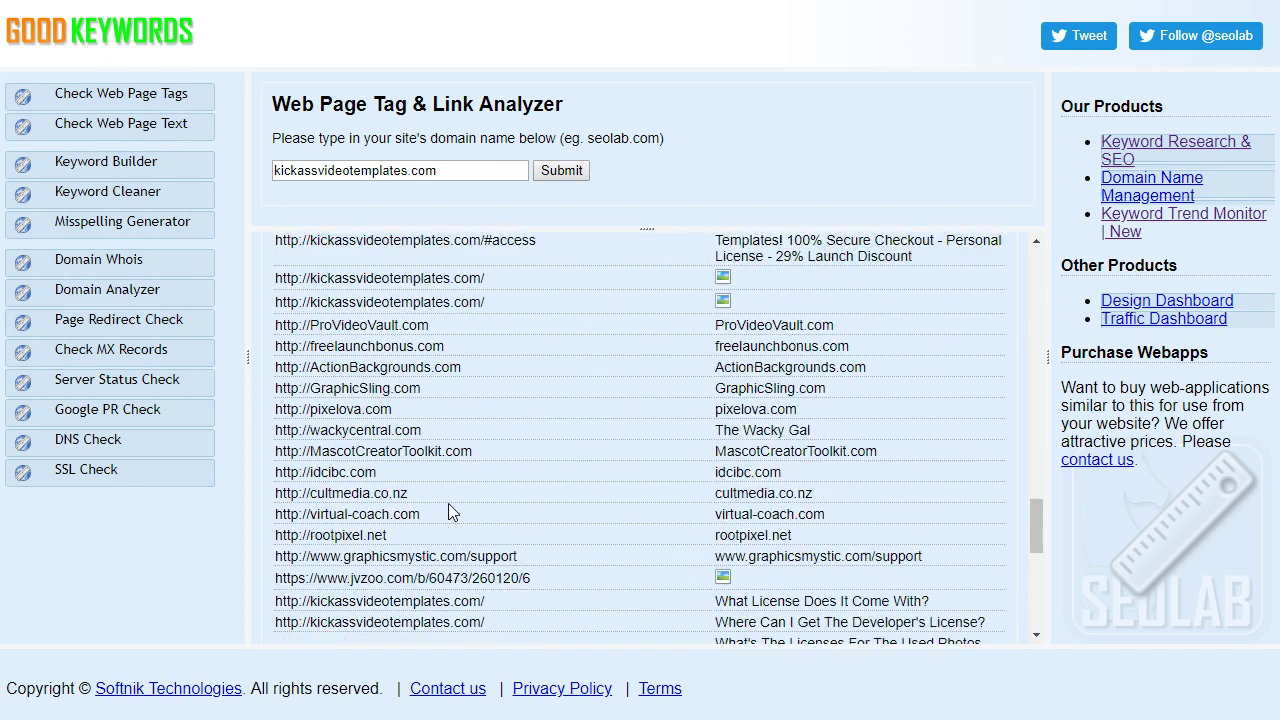
{"action": "scroll", "coordinate": [448, 512], "scroll_direction": "up", "scroll_amount": 5}
{"action": "left_click", "coordinate": [142, 124]}
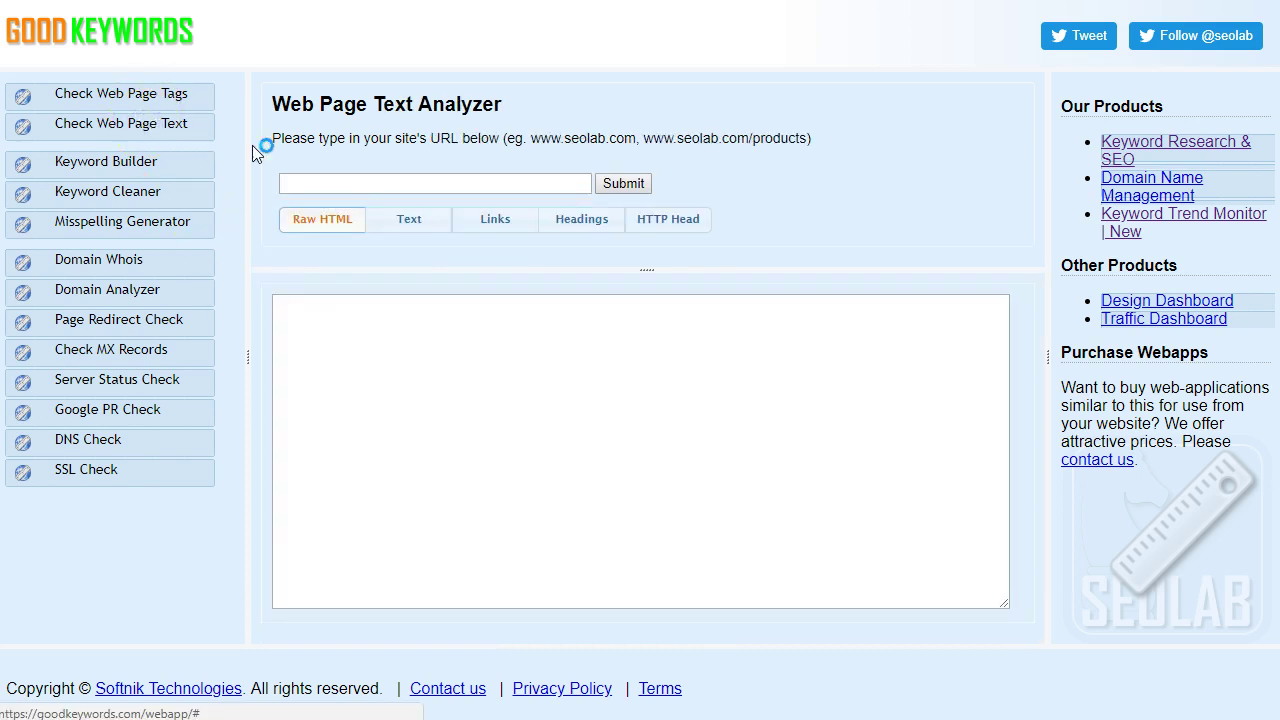
{"action": "left_click", "coordinate": [472, 184]}
{"action": "type", "text": "http://kickassvideotemplates.com/"}
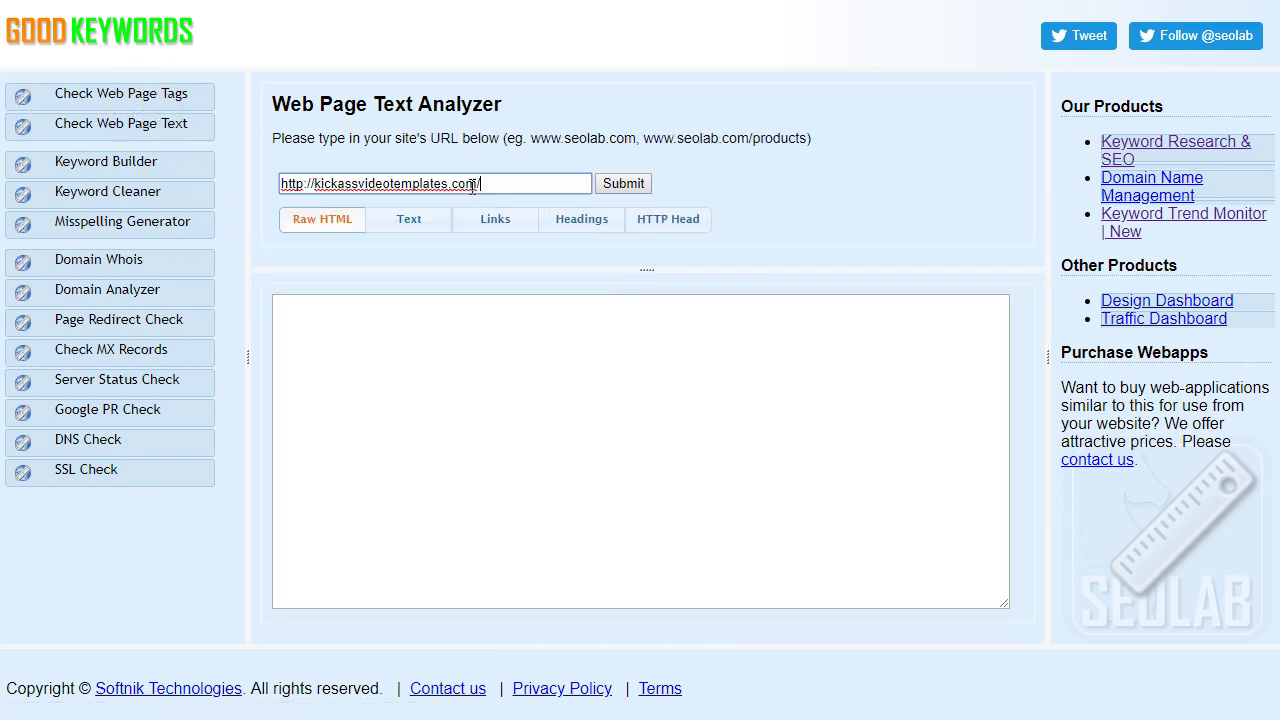
{"action": "key", "text": "Delete"}
{"action": "key", "text": "Delete"}
{"action": "key", "text": "Delete"}
{"action": "key", "text": "Delete"}
{"action": "key", "text": "Delete"}
{"action": "key", "text": "Delete"}
{"action": "key", "text": "Delete"}
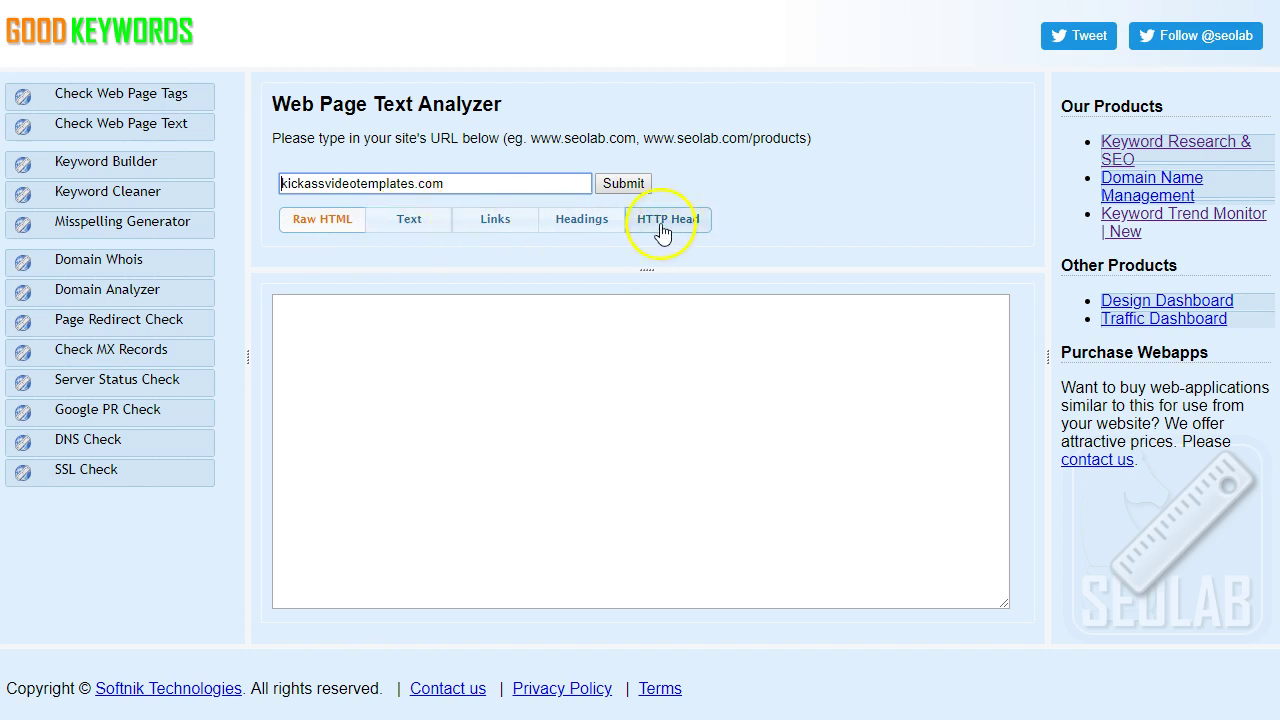
{"action": "left_click", "coordinate": [628, 184]}
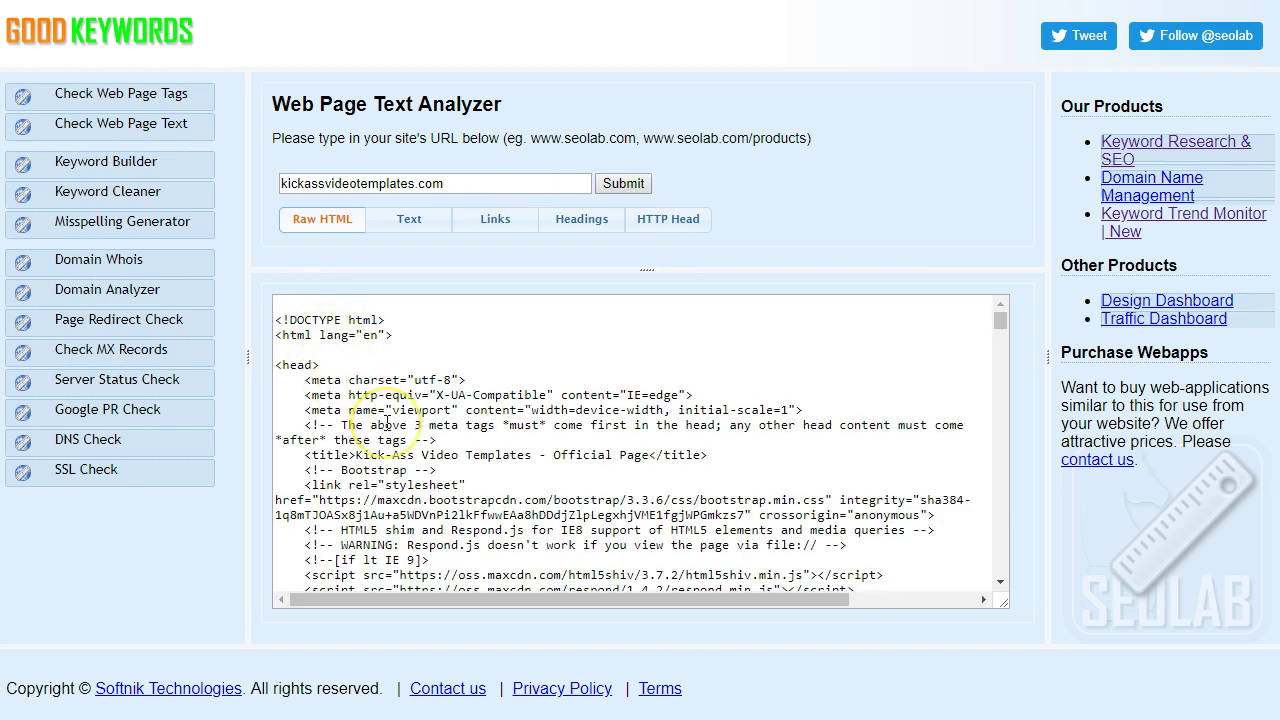
Step: Look through the analyzed page's raw HTML source from the head section to the closing tags
{"action": "scroll", "coordinate": [387, 424], "scroll_direction": "down", "scroll_amount": 15}
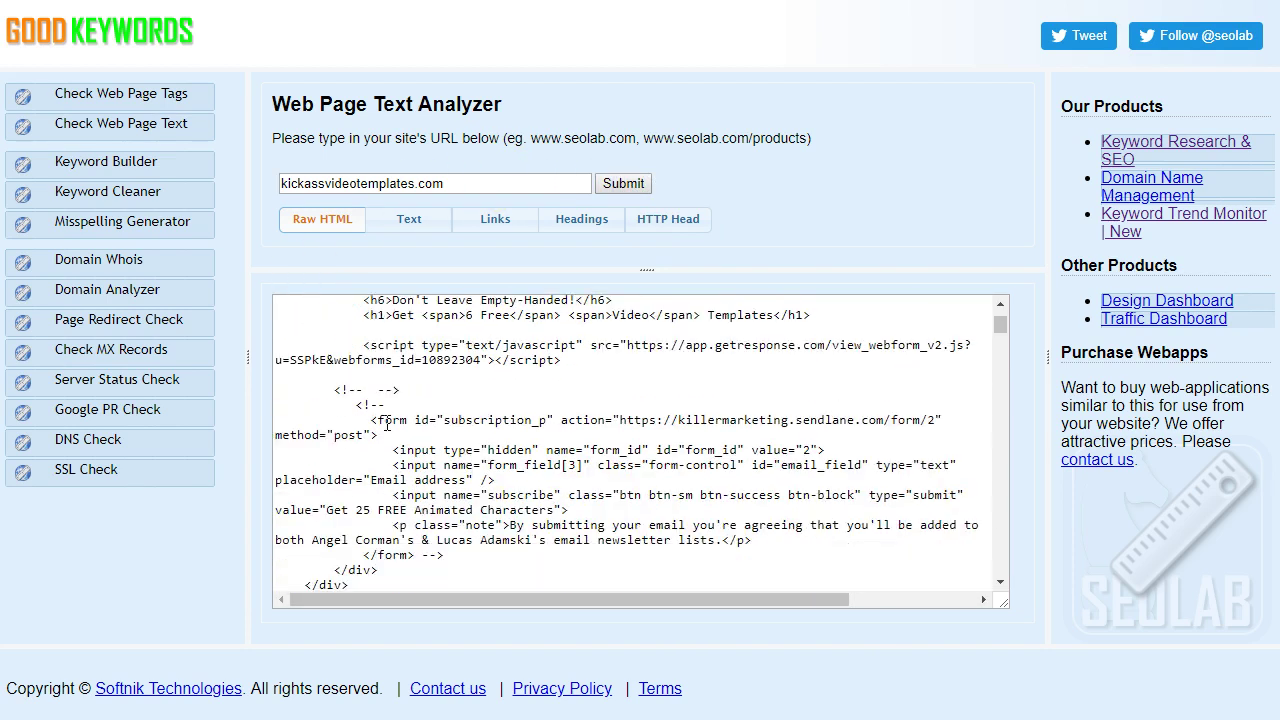
{"action": "scroll", "coordinate": [387, 422], "scroll_direction": "down", "scroll_amount": 15}
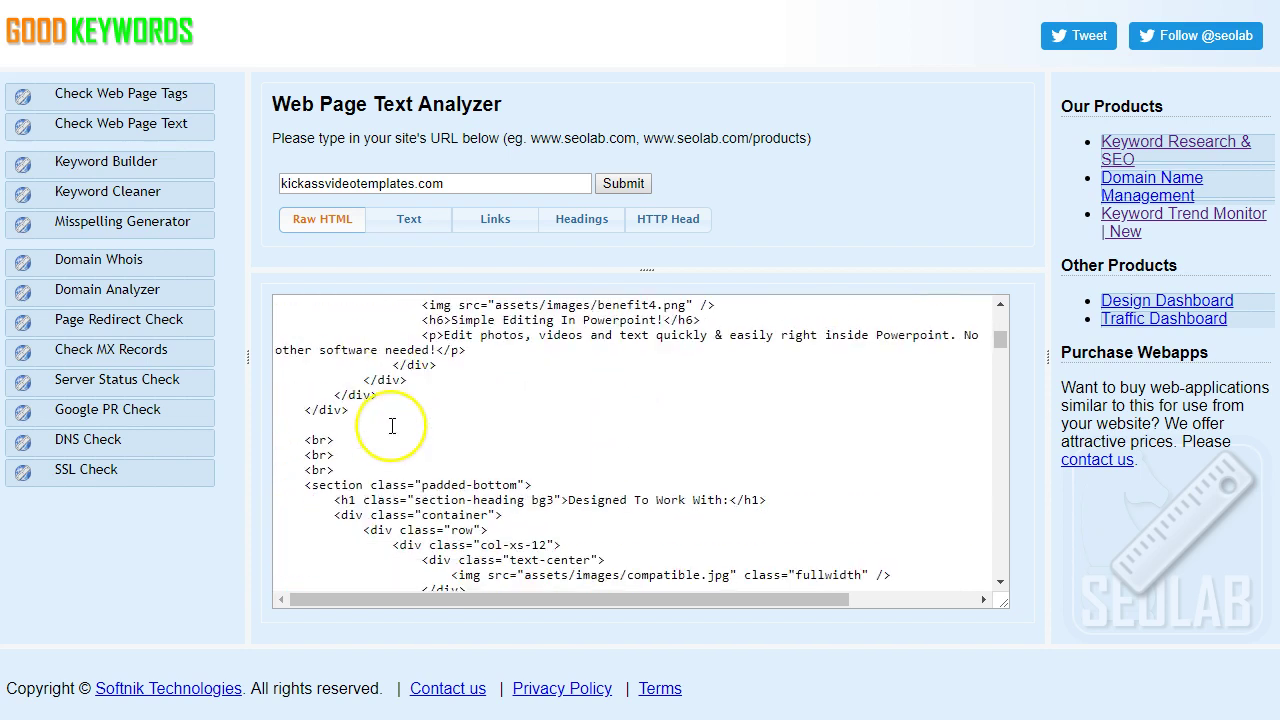
{"action": "scroll", "coordinate": [390, 425], "scroll_direction": "down", "scroll_amount": 6}
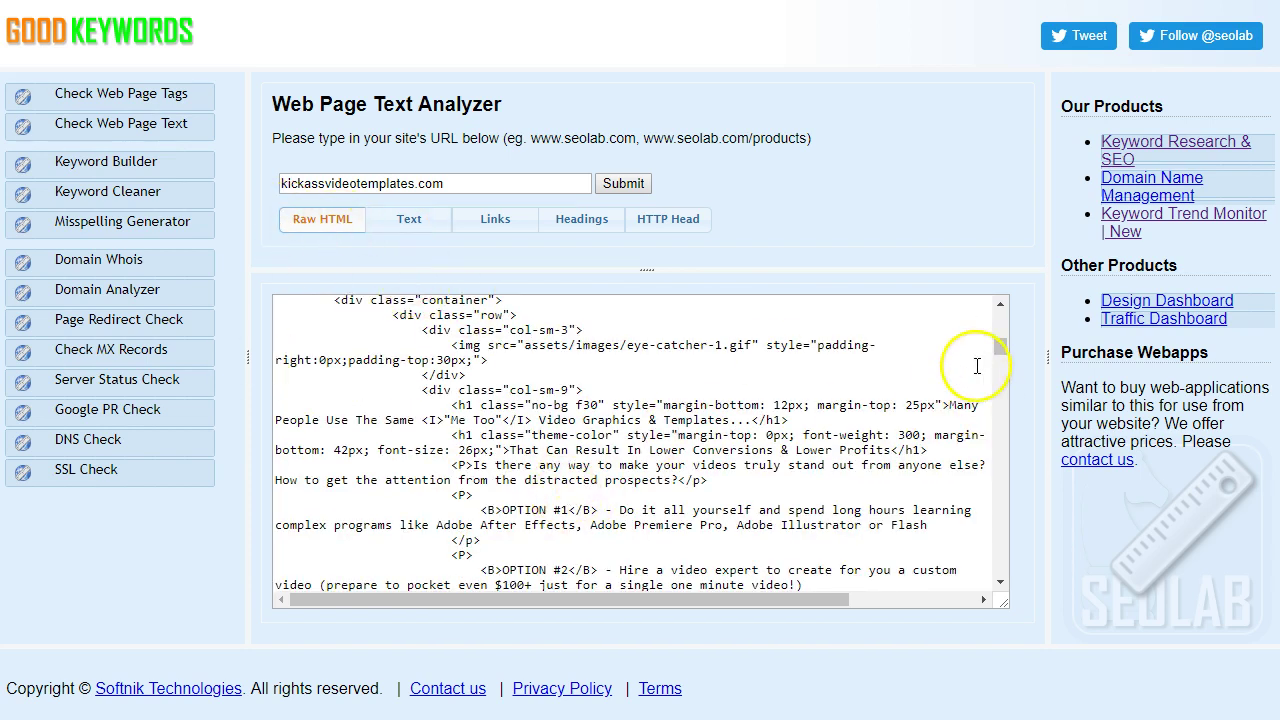
{"action": "left_click_drag", "start_coordinate": [999, 351], "coordinate": [1008, 575]}
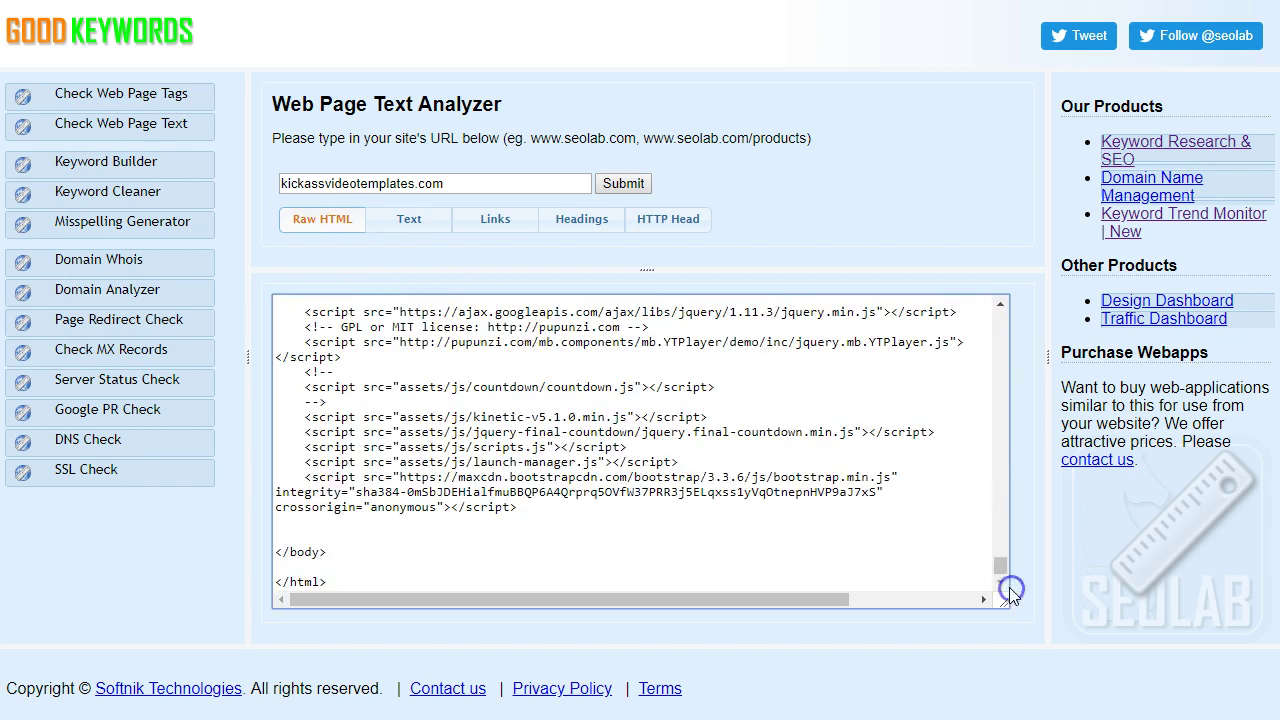
{"action": "left_click", "coordinate": [582, 546]}
{"action": "scroll", "coordinate": [582, 546], "scroll_direction": "up", "scroll_amount": 10}
{"action": "left_click", "coordinate": [1000, 551]}
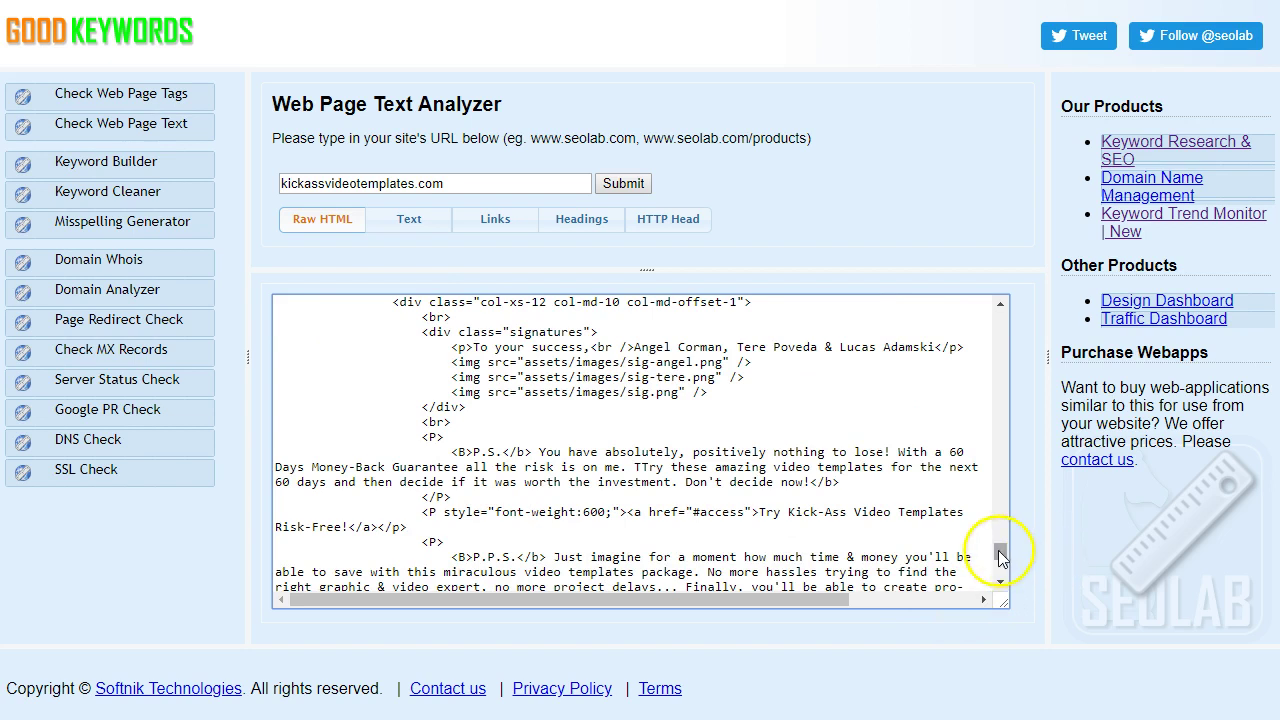
{"action": "left_click_drag", "start_coordinate": [1000, 551], "coordinate": [1000, 310]}
Step: Show the analyzed page's plain text and read through it to the end
{"action": "left_click", "coordinate": [415, 225]}
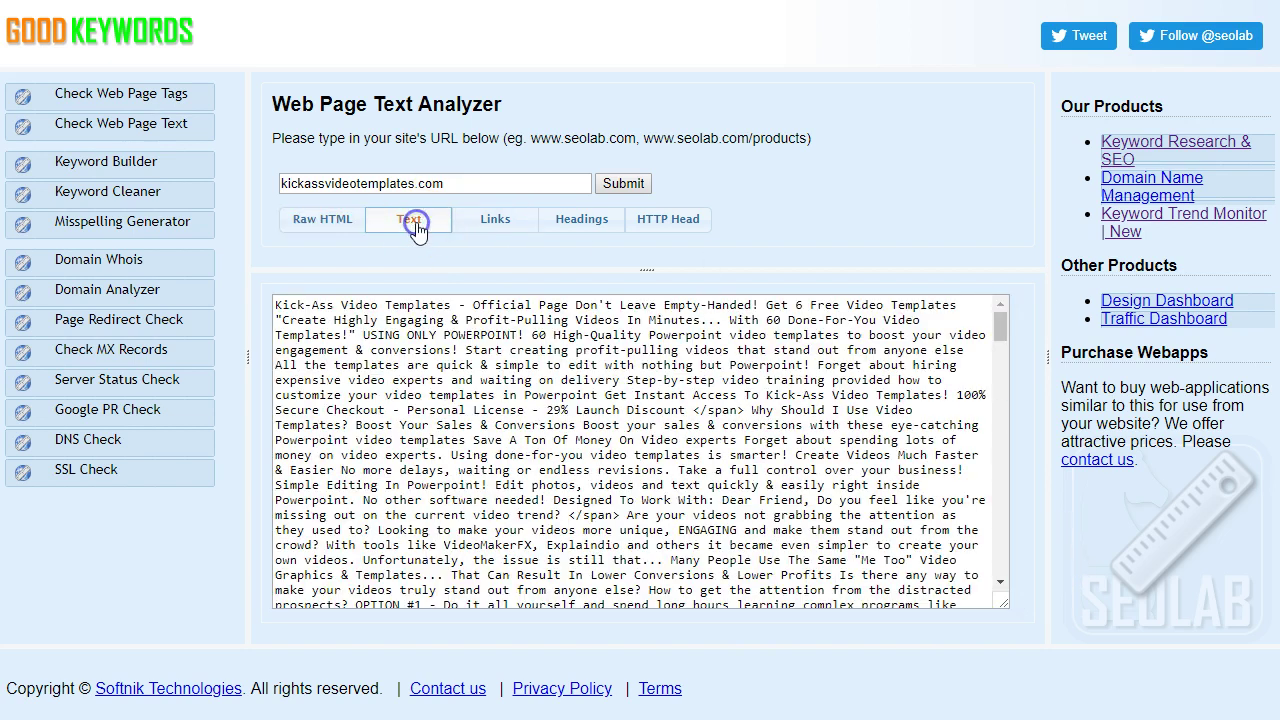
{"action": "scroll", "coordinate": [556, 390], "scroll_direction": "down", "scroll_amount": 15}
{"action": "scroll", "coordinate": [556, 404], "scroll_direction": "down", "scroll_amount": 5}
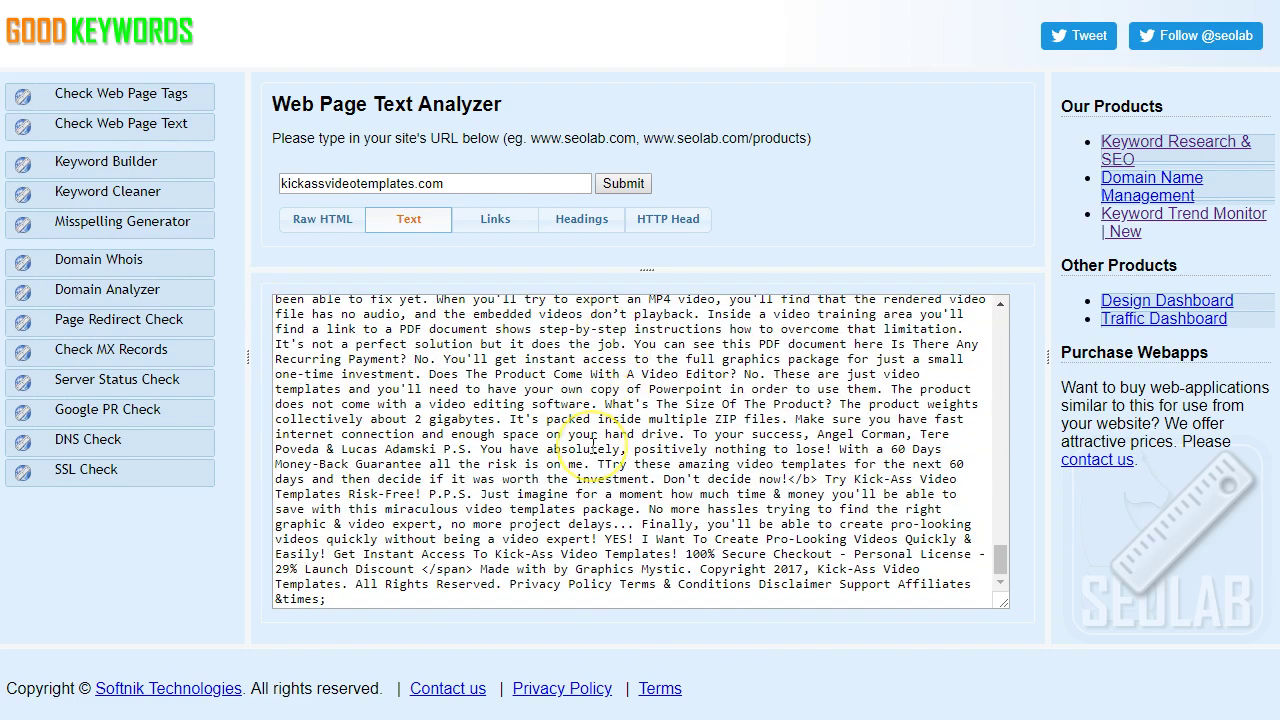
{"action": "scroll", "coordinate": [594, 446], "scroll_direction": "up", "scroll_amount": 20}
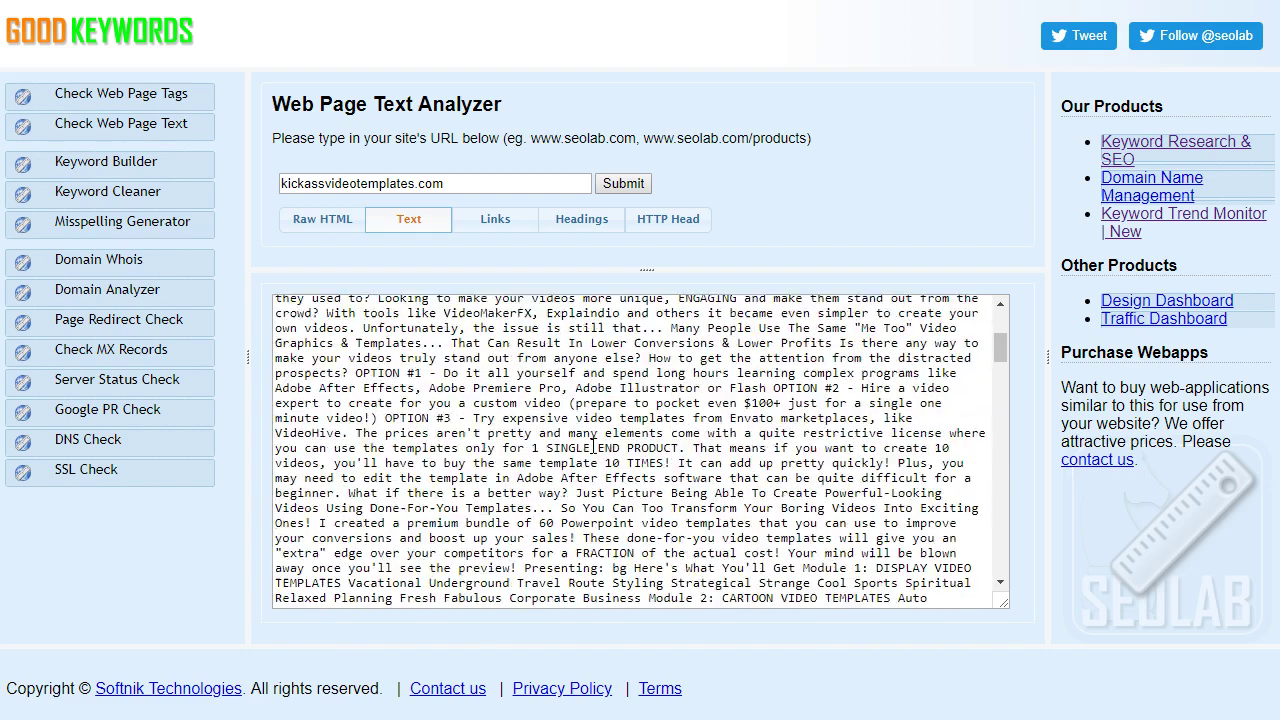
Step: List the links extracted from the analyzed page and review them through to the end
{"action": "left_click", "coordinate": [495, 219]}
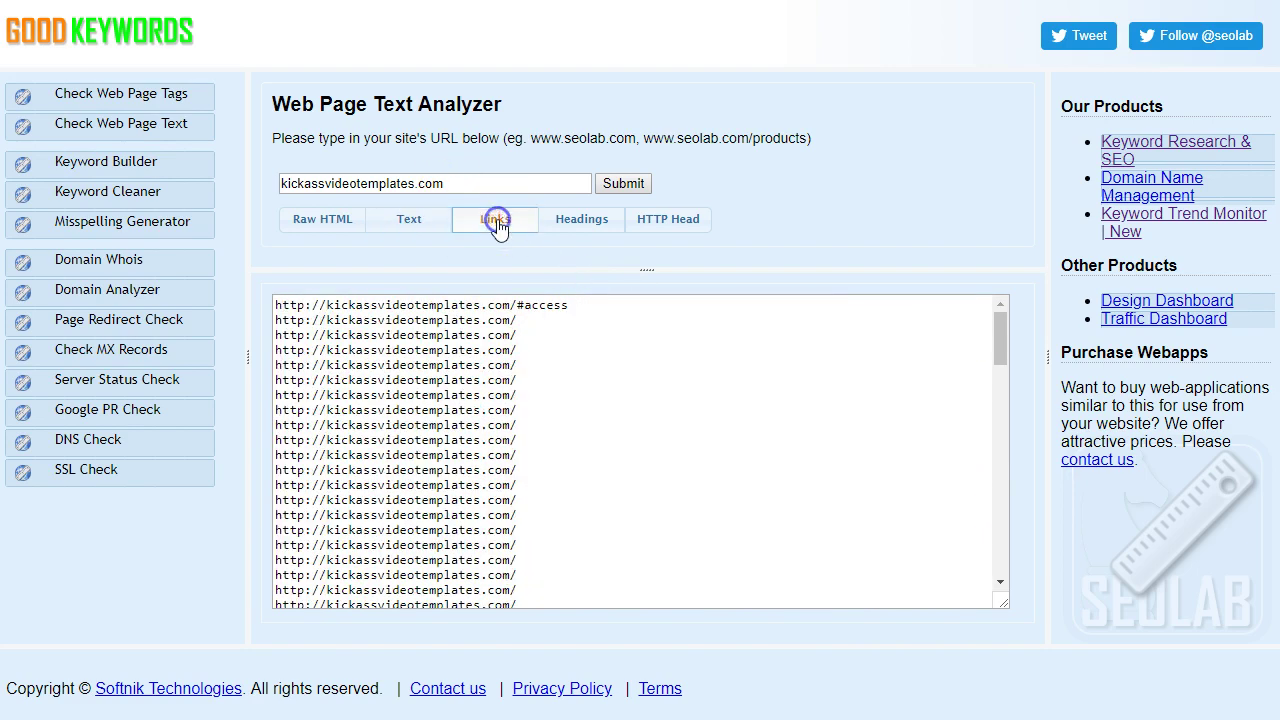
{"action": "scroll", "coordinate": [546, 400], "scroll_direction": "down", "scroll_amount": 10}
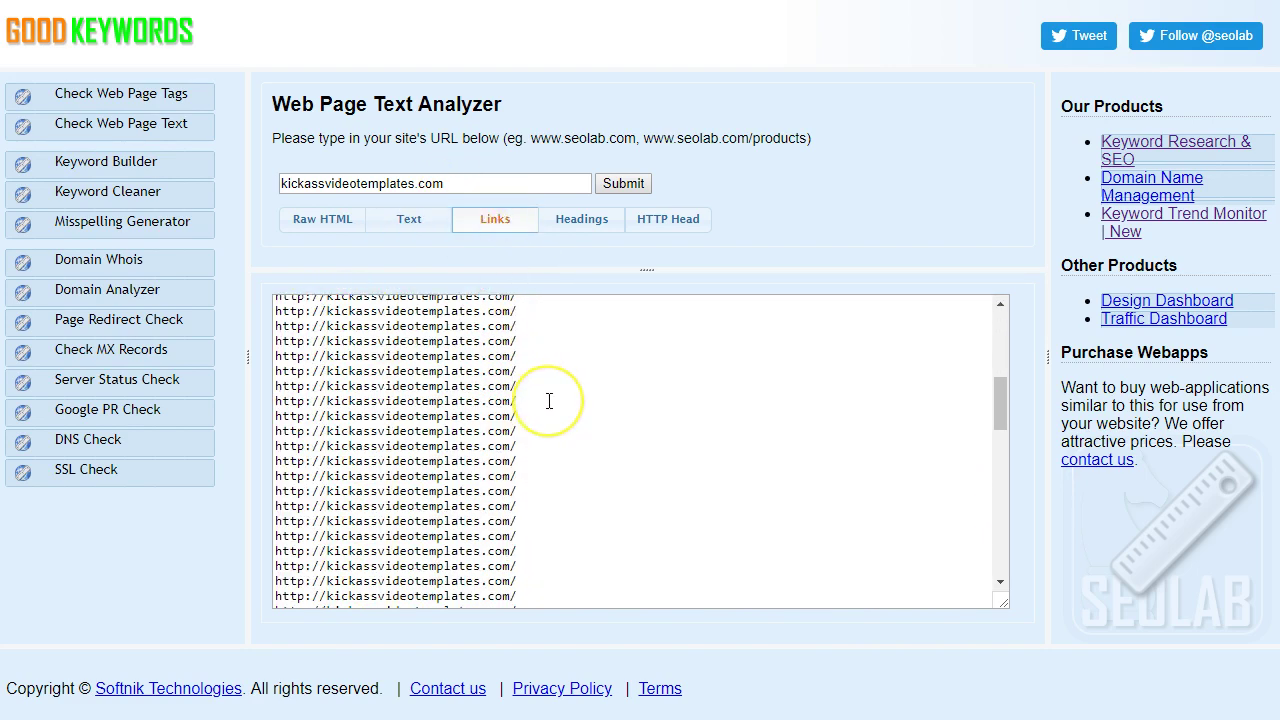
{"action": "left_click", "coordinate": [446, 440]}
{"action": "scroll", "coordinate": [447, 440], "scroll_direction": "down", "scroll_amount": 1}
{"action": "scroll", "coordinate": [447, 440], "scroll_direction": "down", "scroll_amount": 1}
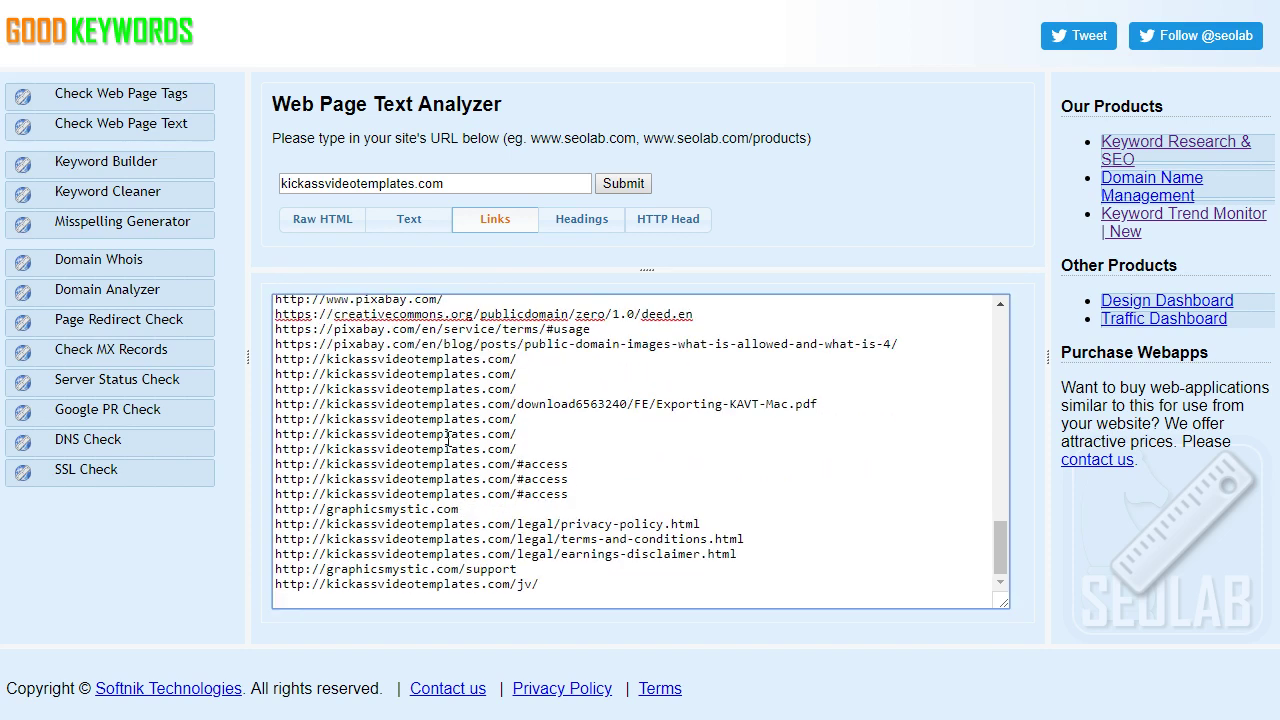
{"action": "scroll", "coordinate": [447, 440], "scroll_direction": "up", "scroll_amount": 3}
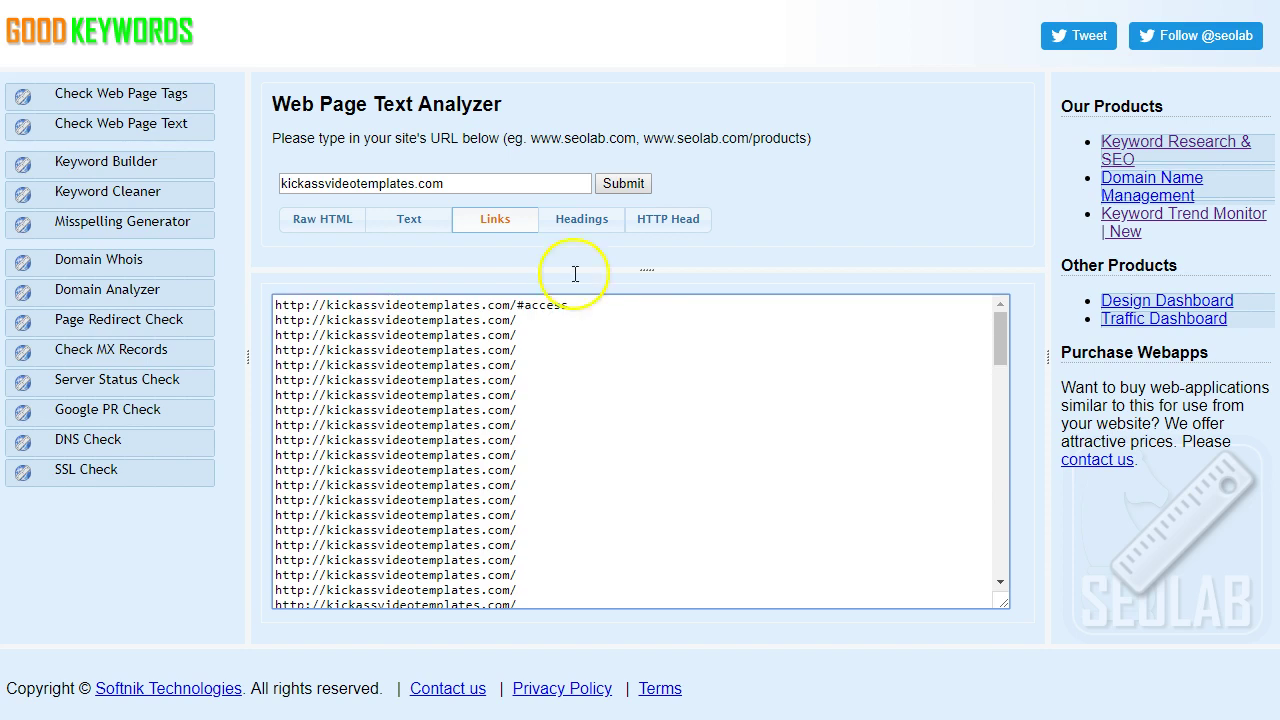
Step: Read through the analyzed page's extracted headings to the last H6 entry and display its HTTP header
{"action": "left_click", "coordinate": [590, 220]}
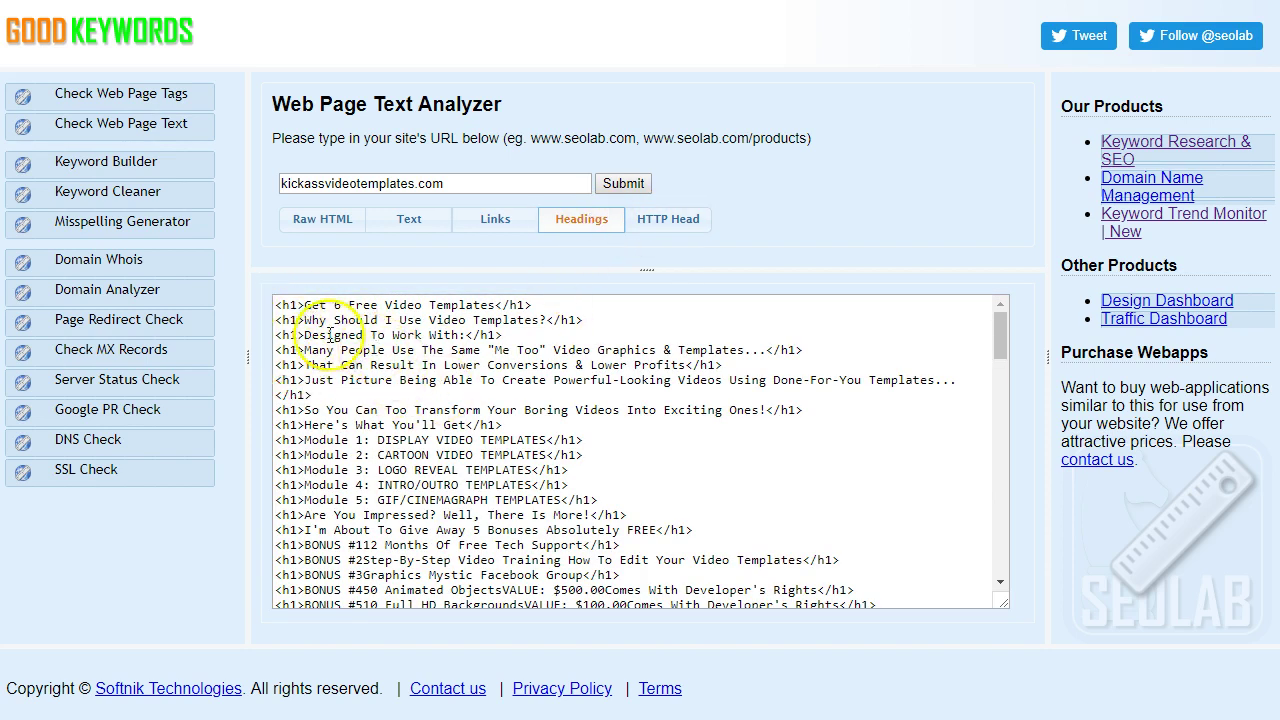
{"action": "scroll", "coordinate": [404, 395], "scroll_direction": "down", "scroll_amount": 10}
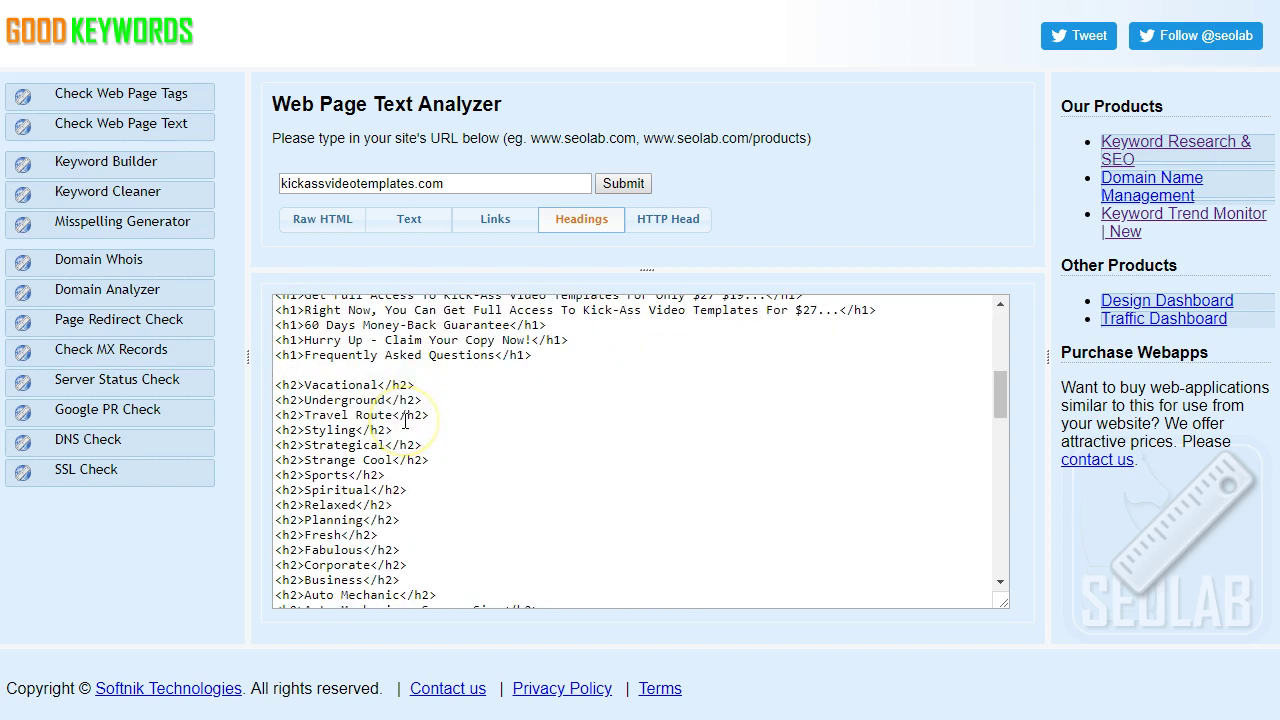
{"action": "scroll", "coordinate": [404, 420], "scroll_direction": "down", "scroll_amount": 18}
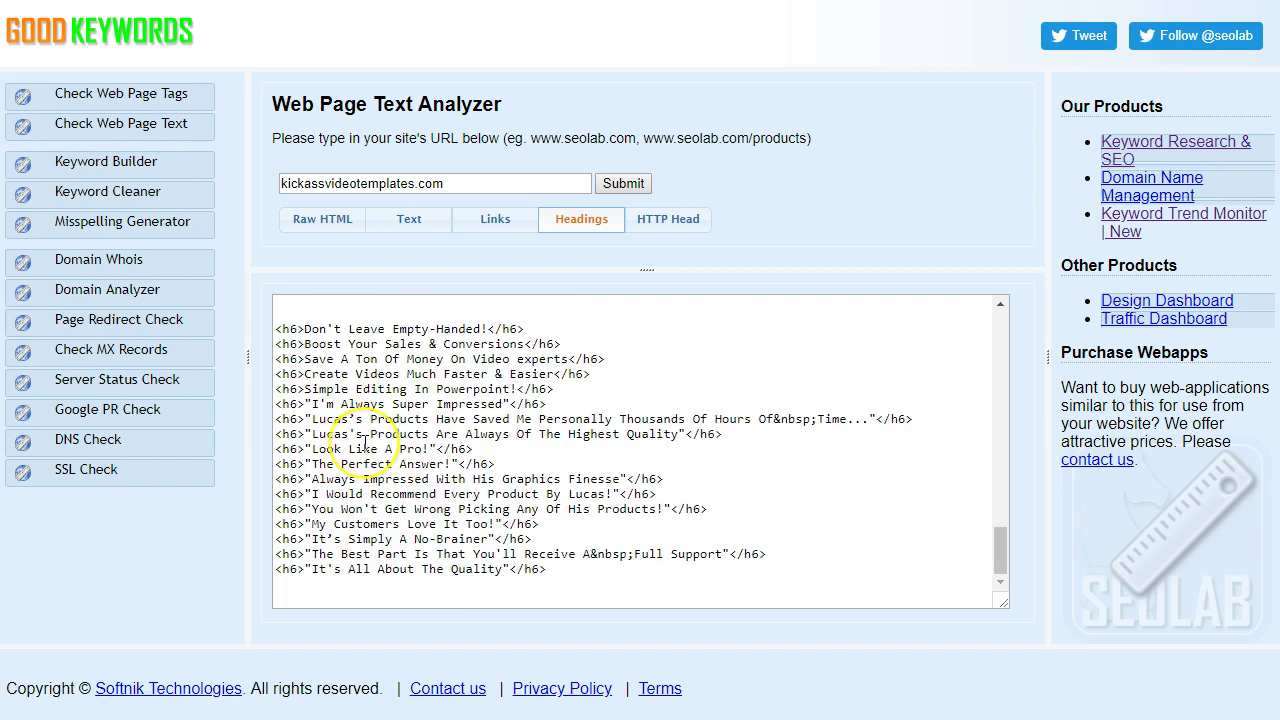
{"action": "scroll", "coordinate": [365, 435], "scroll_direction": "up", "scroll_amount": 20}
{"action": "left_click", "coordinate": [678, 224]}
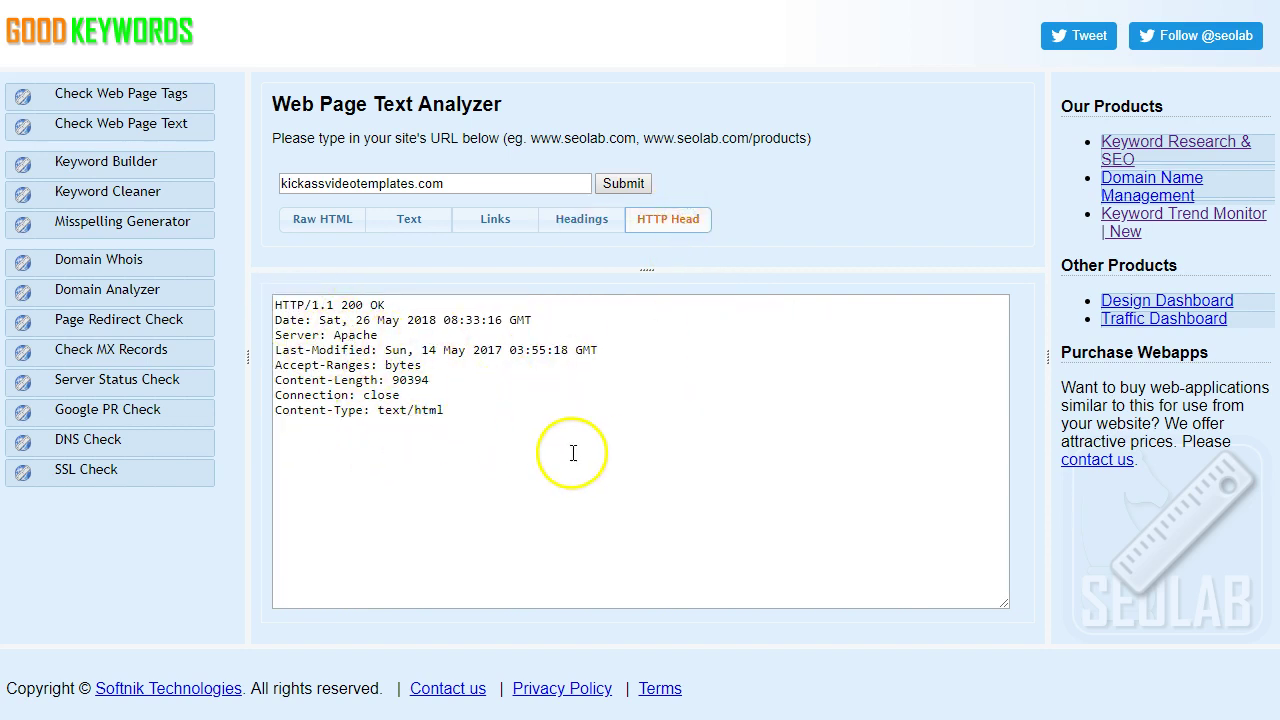
Step: Return to the analyzed page's headings list and look over the H1 and H2 entries
{"action": "left_click", "coordinate": [565, 222]}
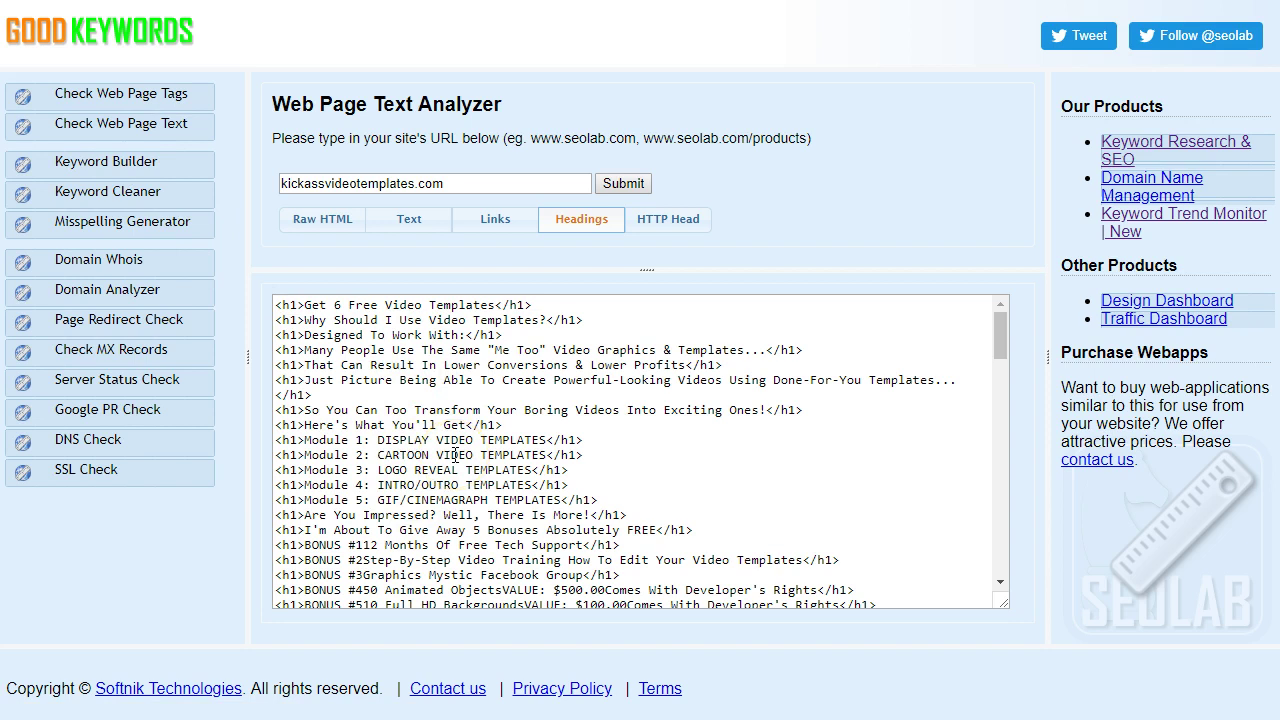
{"action": "scroll", "coordinate": [455, 455], "scroll_direction": "down", "scroll_amount": 3}
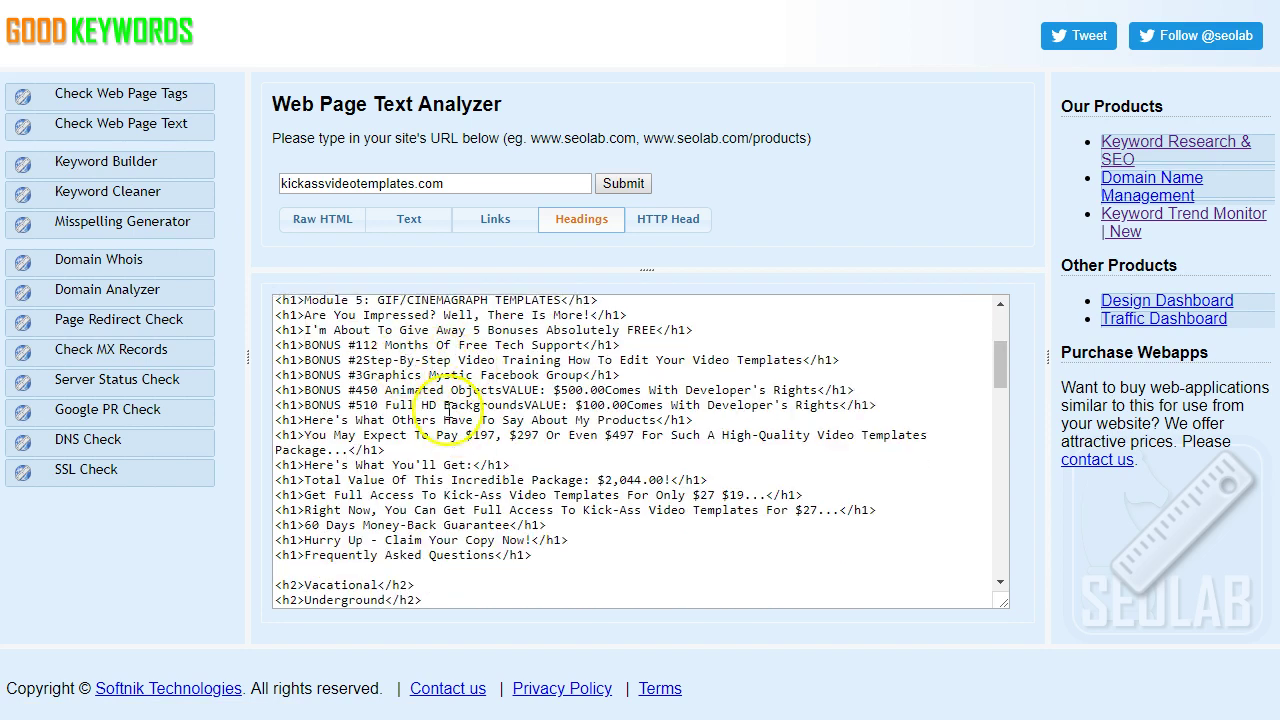
{"action": "scroll", "coordinate": [450, 410], "scroll_direction": "down", "scroll_amount": 2}
{"action": "scroll", "coordinate": [500, 410], "scroll_direction": "down", "scroll_amount": 2}
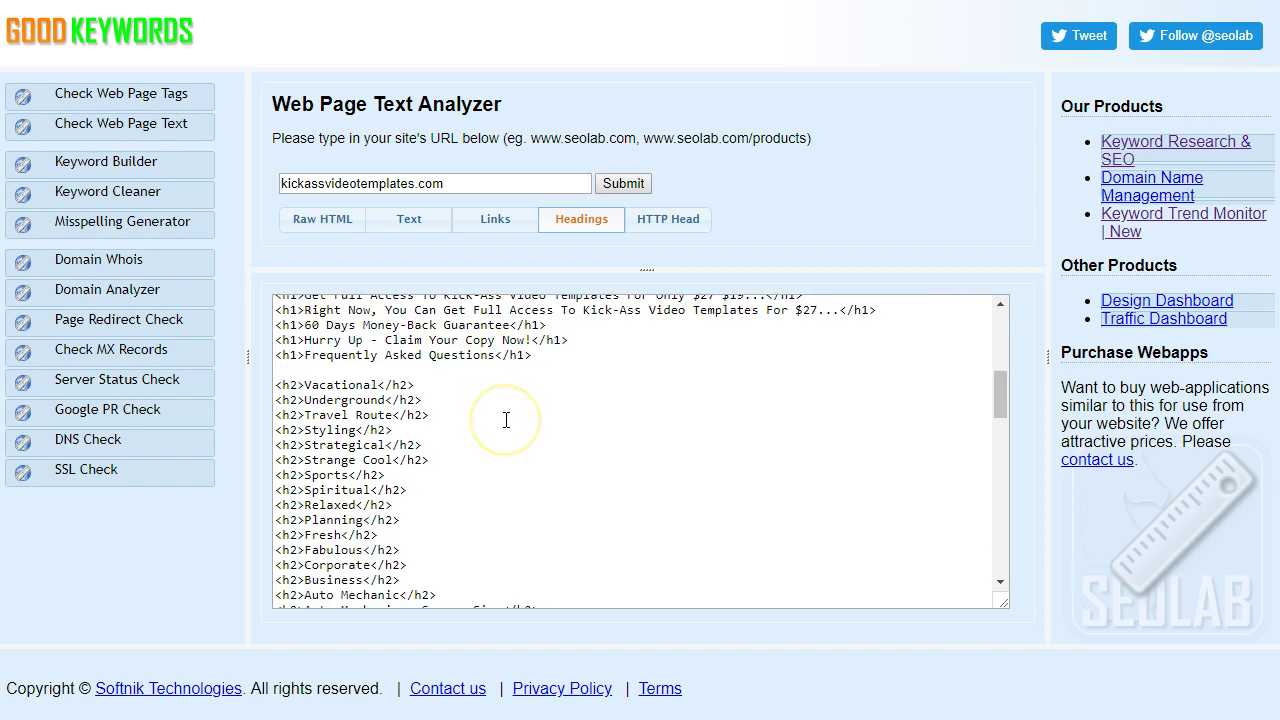
{"action": "scroll", "coordinate": [506, 420], "scroll_direction": "down", "scroll_amount": 2}
{"action": "scroll", "coordinate": [506, 420], "scroll_direction": "up", "scroll_amount": 10}
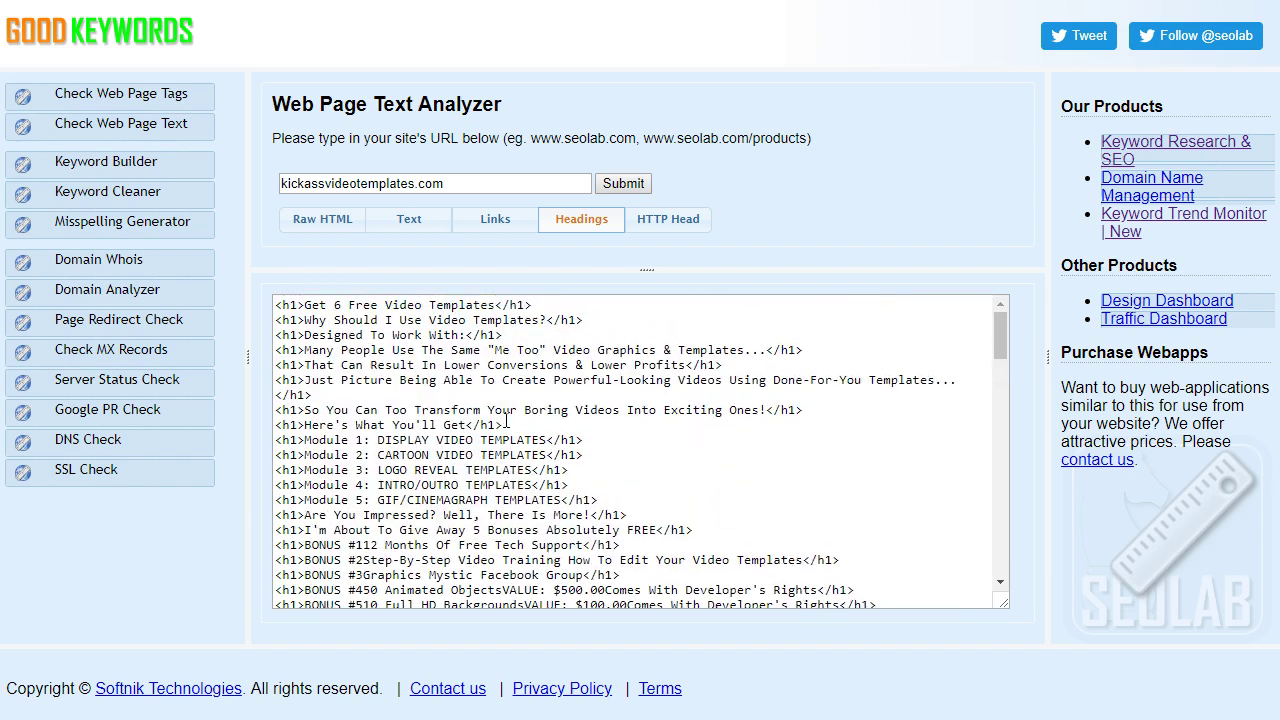
Step: Enter "video templates", "videos youtube" and "sell videos" as the first keywords of the three Keyword Builder lists
{"action": "left_click", "coordinate": [135, 163]}
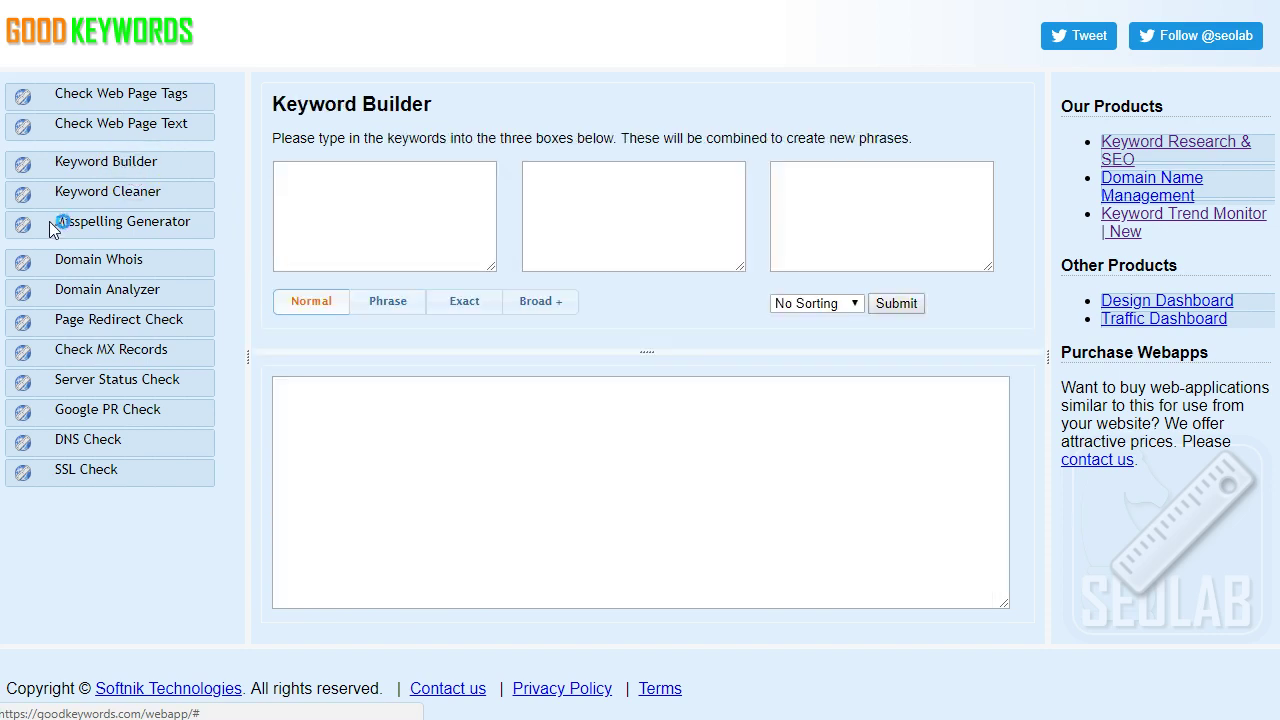
{"action": "left_click", "coordinate": [345, 224]}
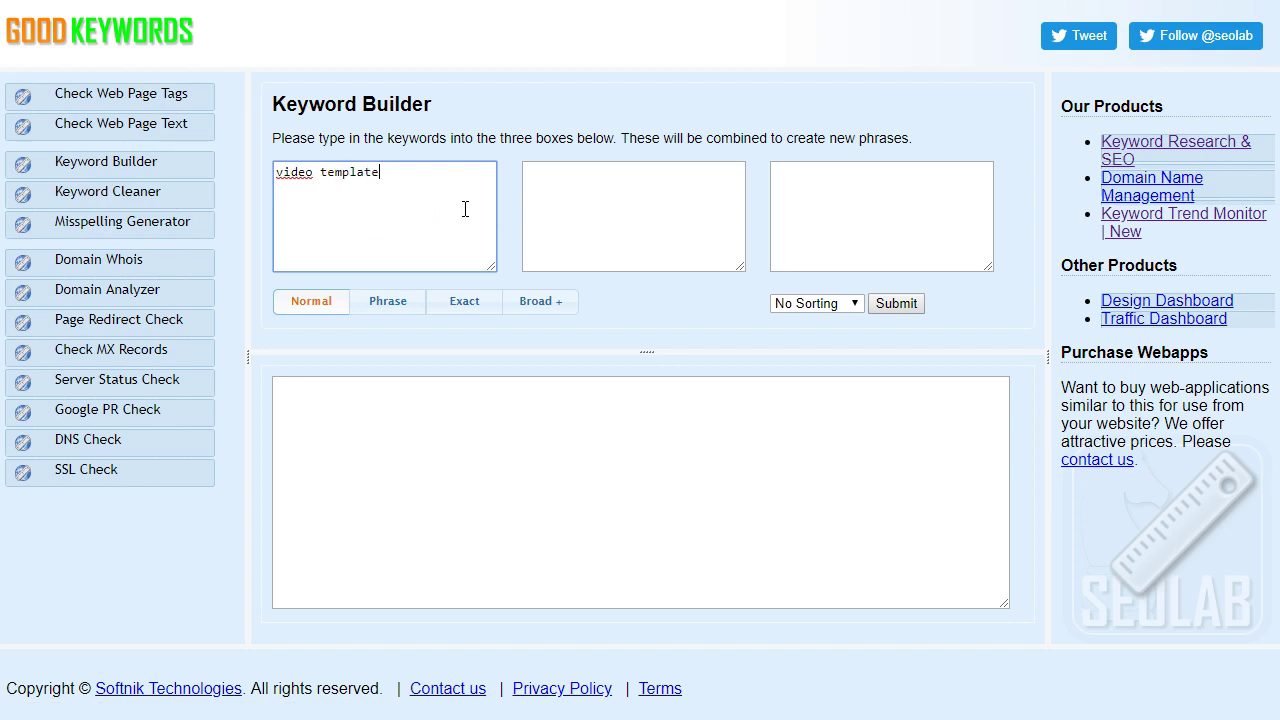
{"action": "key", "text": "Tab"}
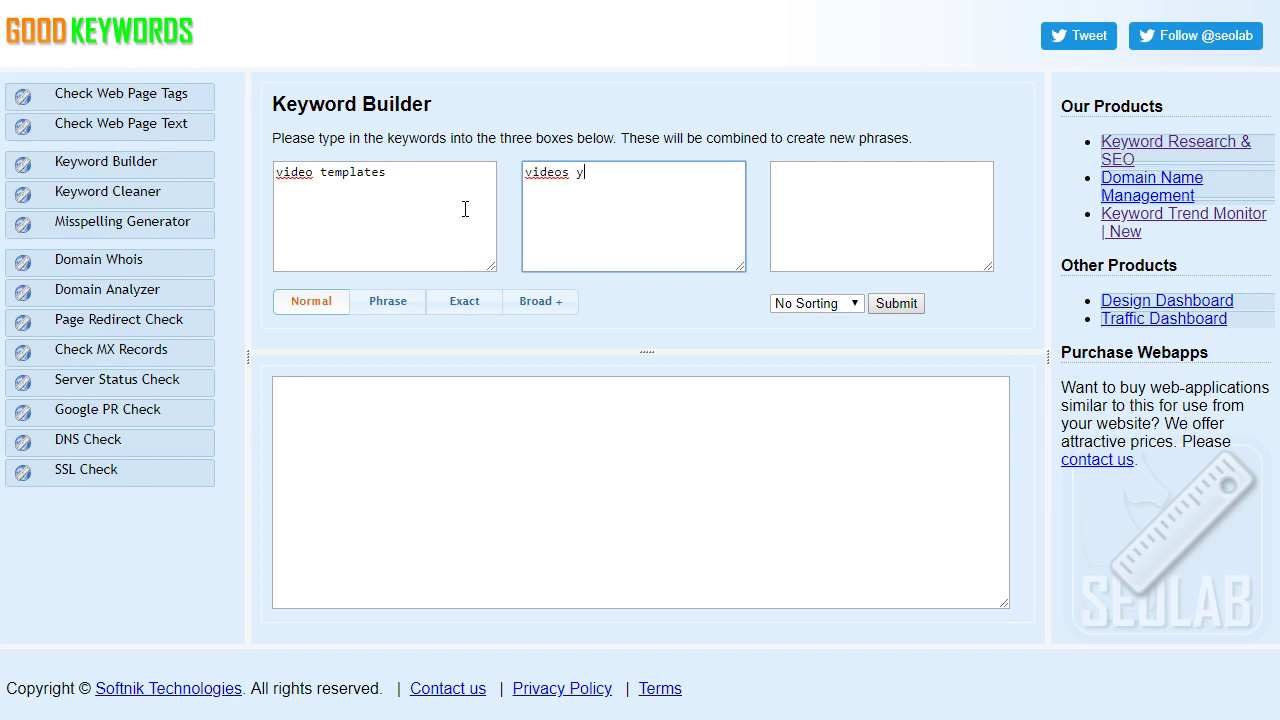
{"action": "key", "text": "Tab"}
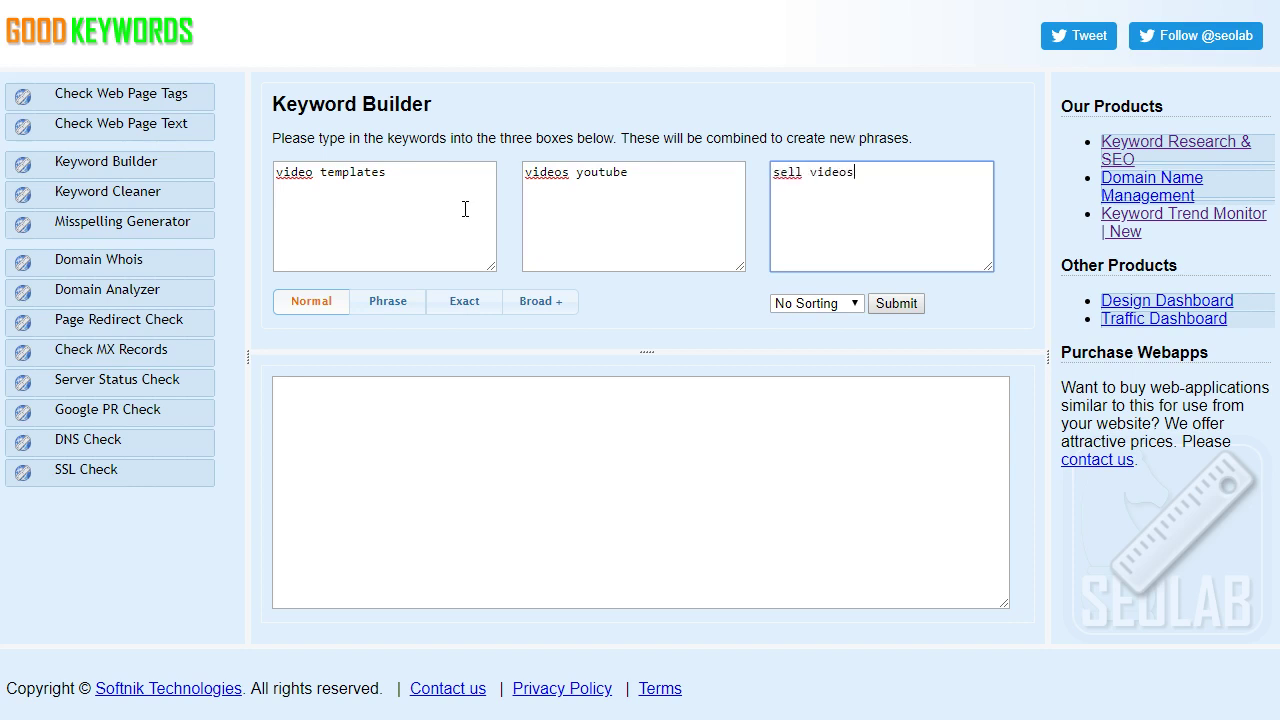
Step: Add "videos for local bussiness", "make videos" and "videos for free" as second lines of the three keyword lists
{"action": "left_click", "coordinate": [443, 172]}
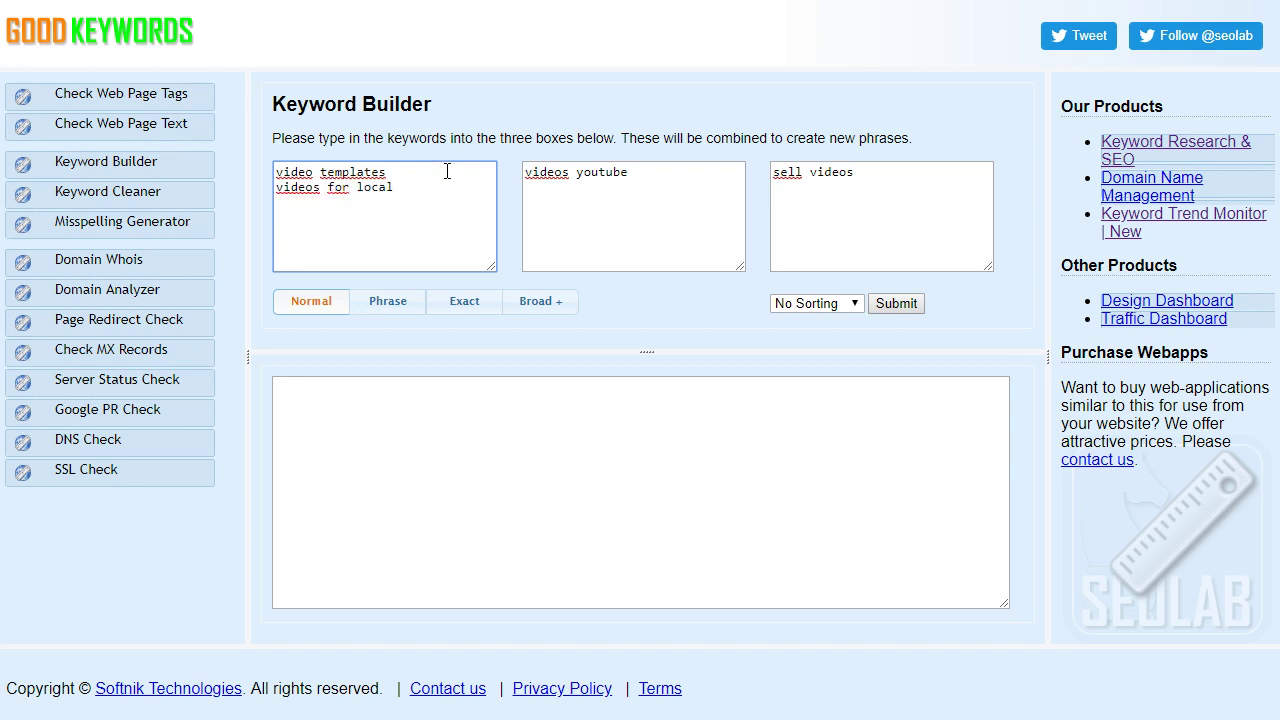
{"action": "key", "text": "Tab"}
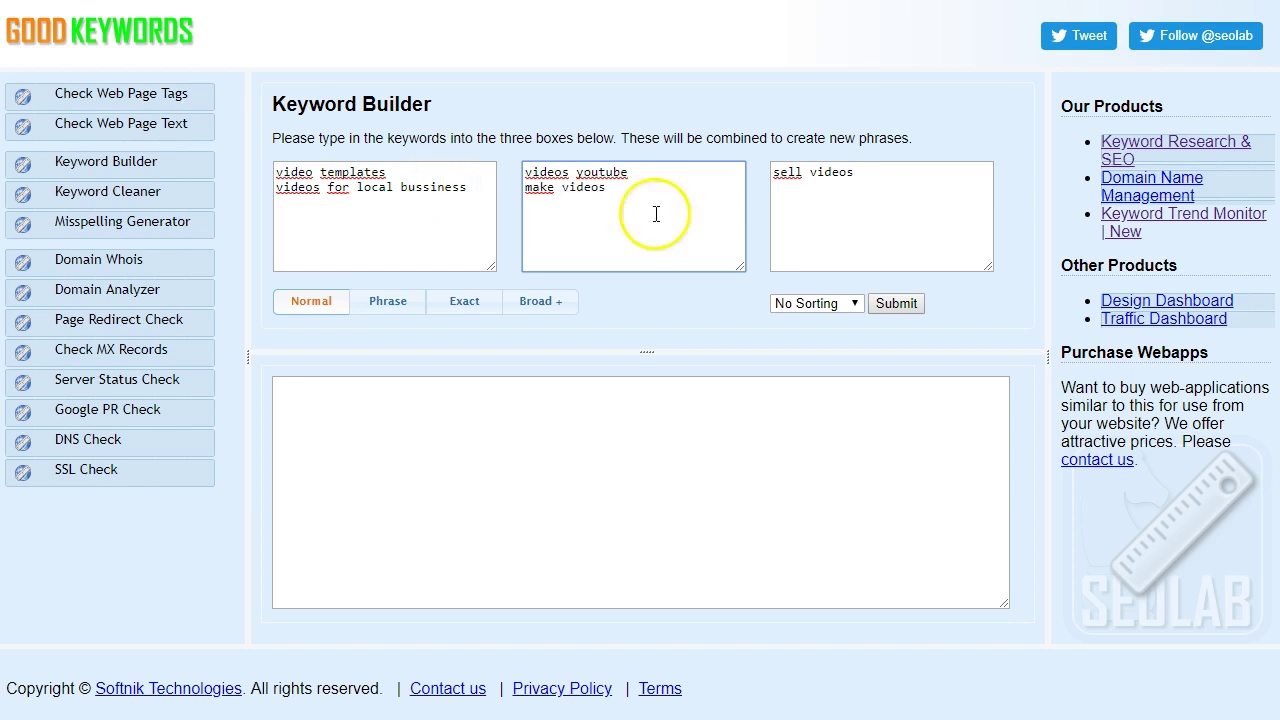
{"action": "left_click", "coordinate": [922, 187]}
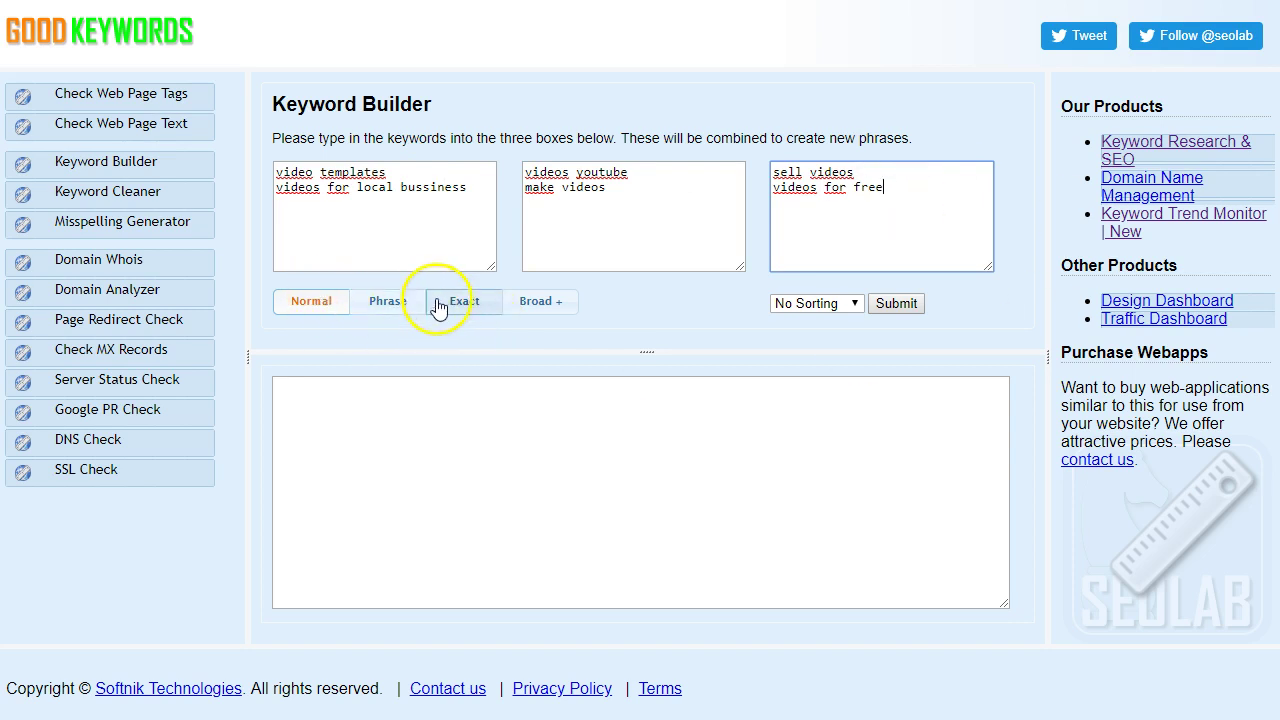
Step: Generate the combined keyword phrases in Normal format with No Sorting
{"action": "left_click", "coordinate": [838, 305]}
{"action": "left_click", "coordinate": [929, 337]}
{"action": "left_click", "coordinate": [837, 305]}
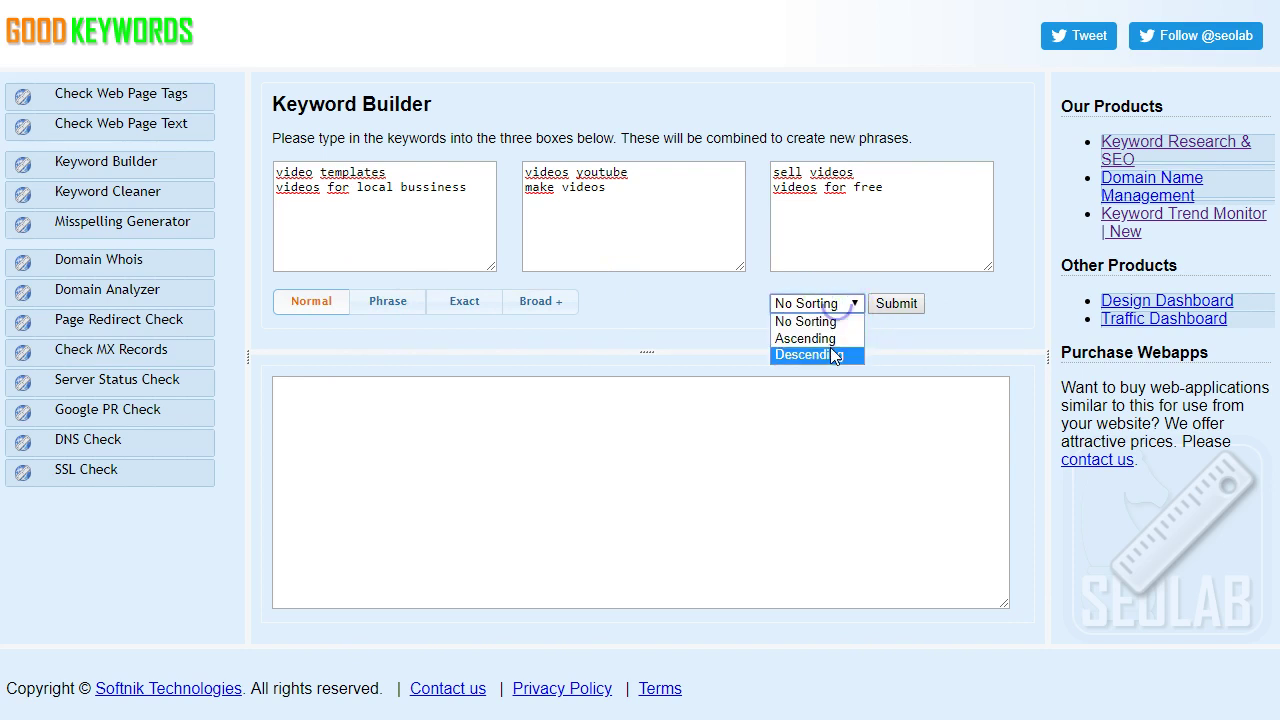
{"action": "left_click", "coordinate": [829, 251]}
{"action": "left_click", "coordinate": [895, 313]}
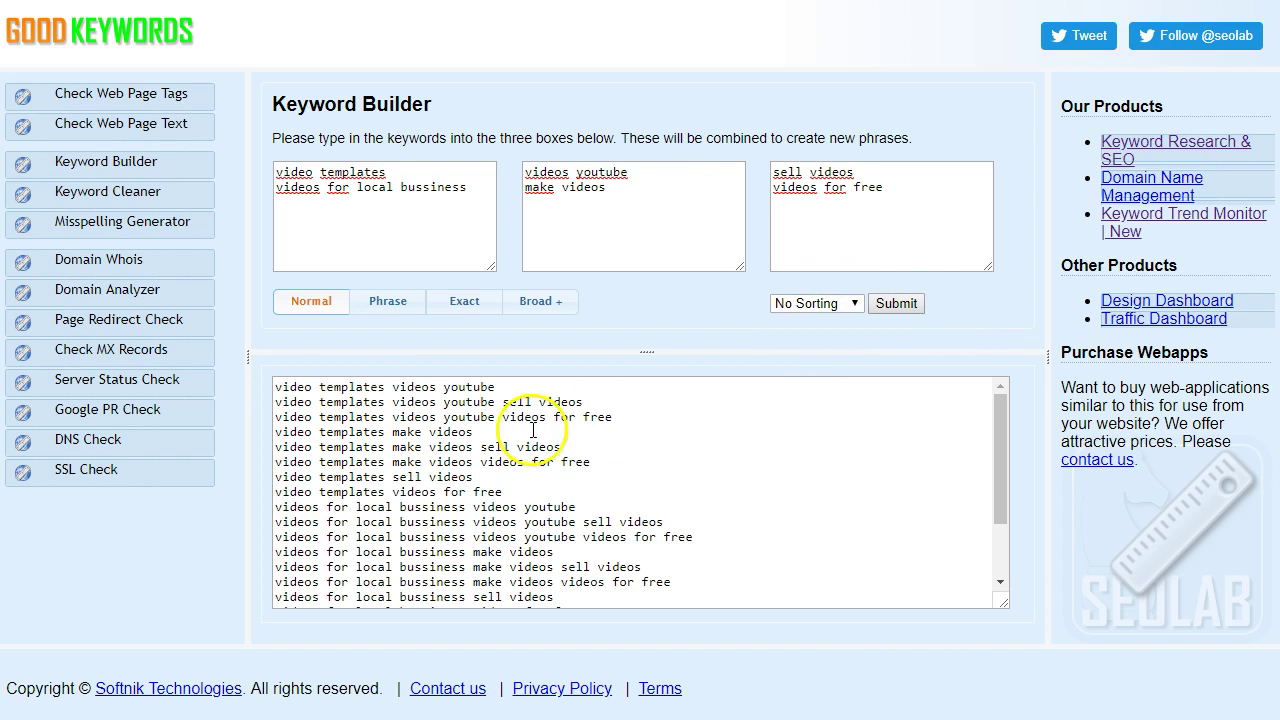
Step: Look over the generated phrases, highlighting "video templates videos youtube" and "video templates videos youtube videos for free"
{"action": "left_click", "coordinate": [337, 389]}
{"action": "left_click_drag", "start_coordinate": [276, 387], "coordinate": [600, 392]}
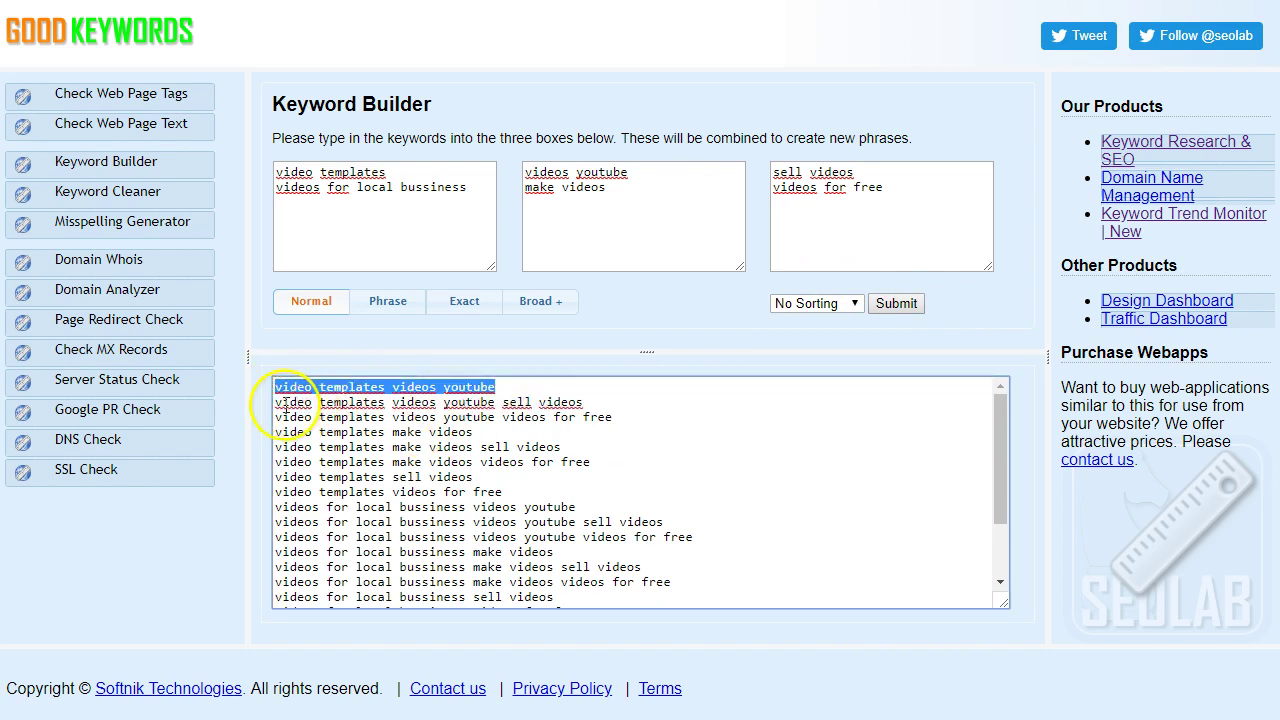
{"action": "left_click_drag", "start_coordinate": [612, 418], "coordinate": [271, 423]}
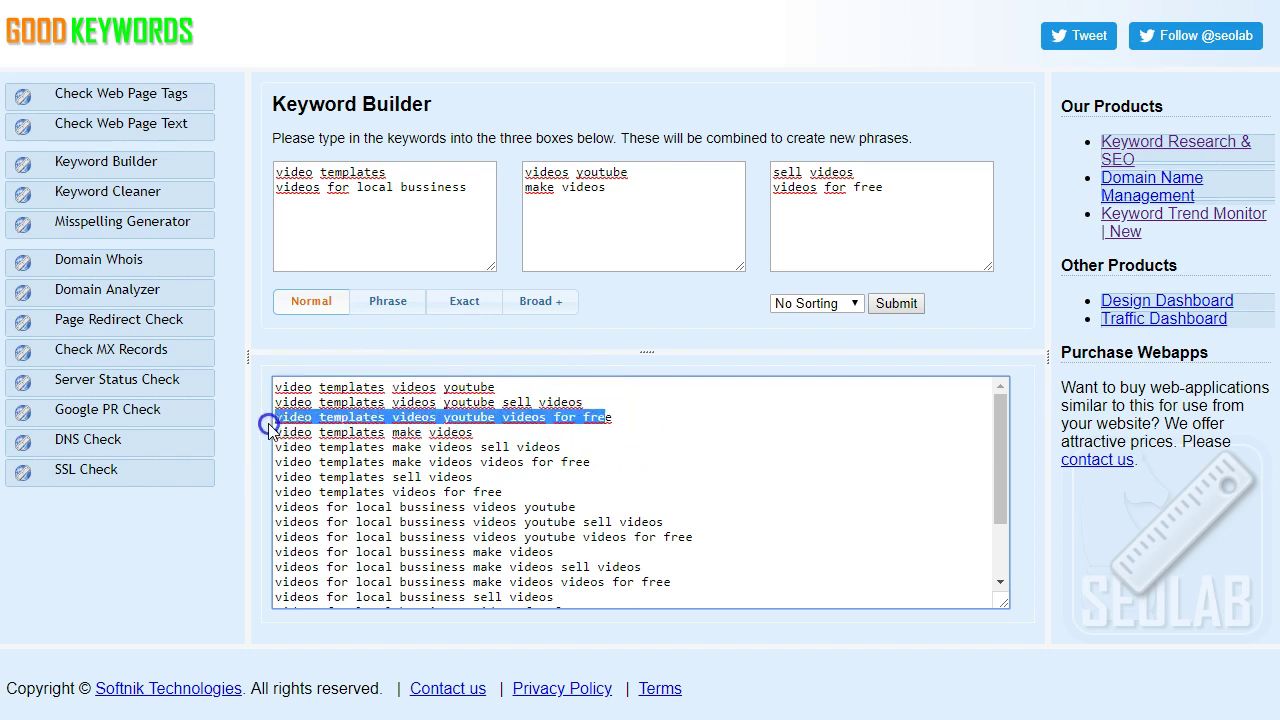
{"action": "left_click", "coordinate": [546, 437]}
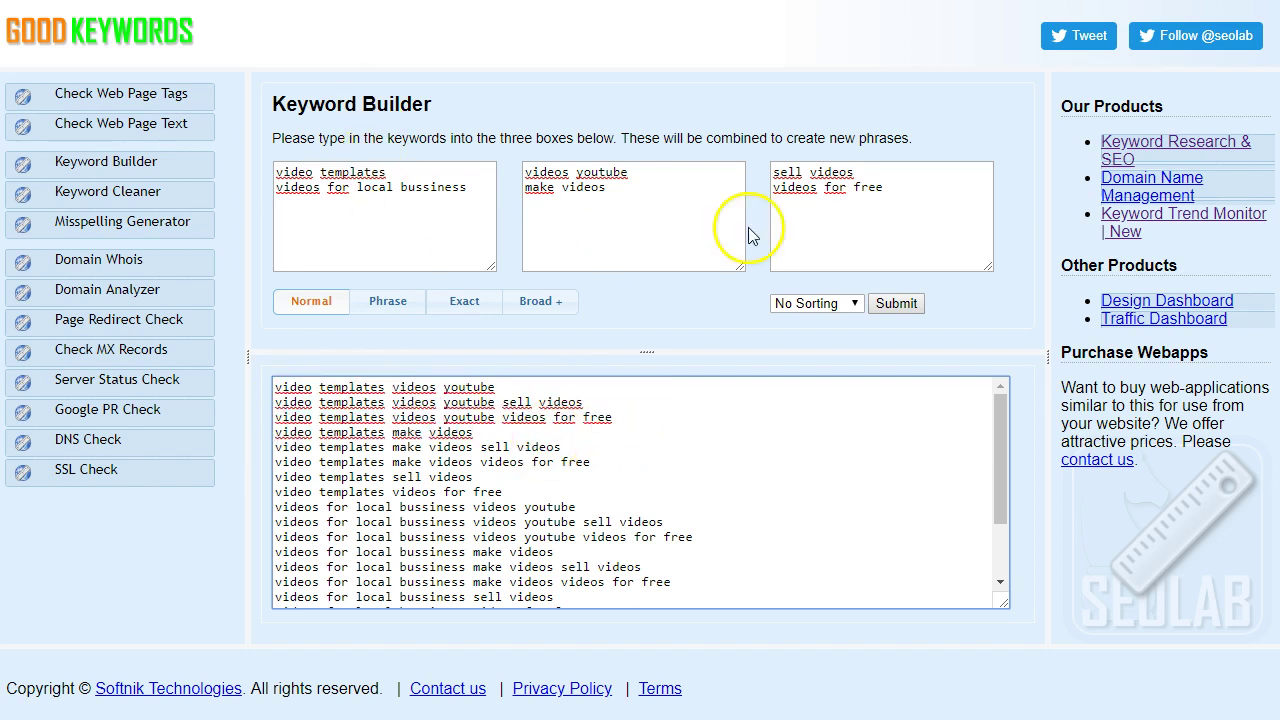
{"action": "scroll", "coordinate": [550, 440], "scroll_direction": "down", "scroll_amount": 1}
{"action": "scroll", "coordinate": [500, 490], "scroll_direction": "up", "scroll_amount": 1}
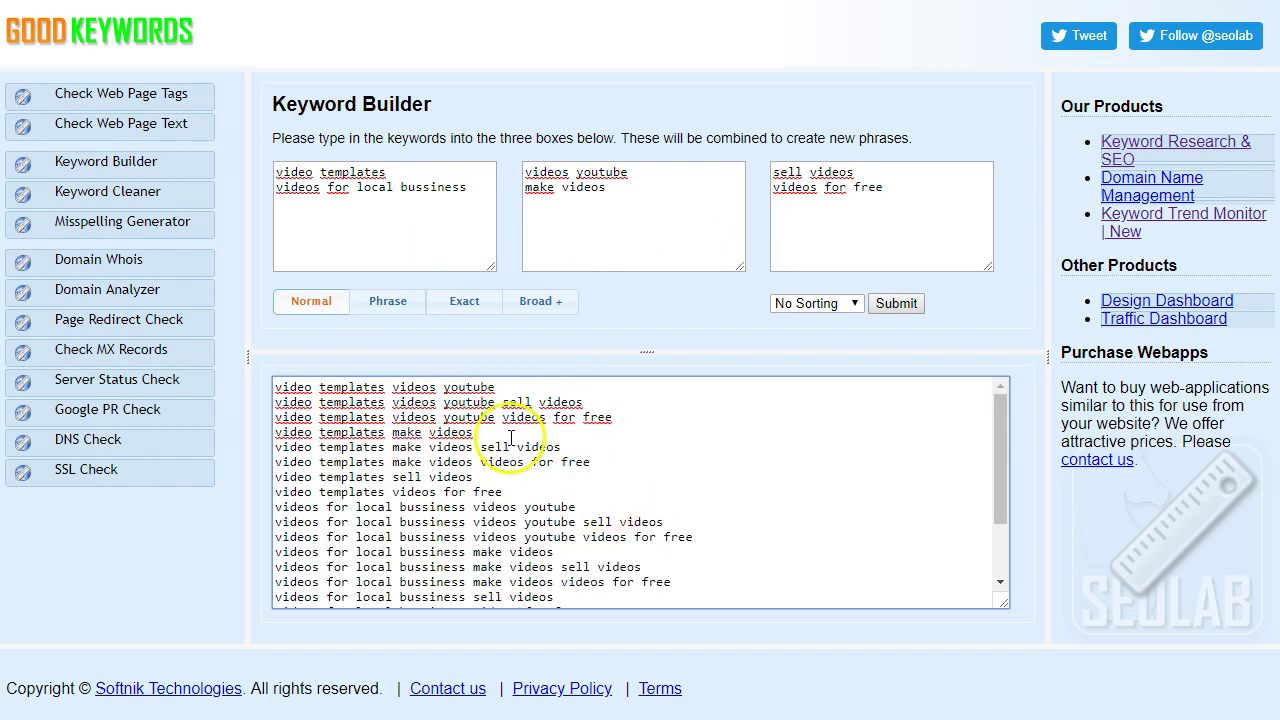
Step: Regenerate the combined keyword phrases in Phrase, Exact and Broad + format in turn
{"action": "left_click", "coordinate": [401, 304]}
{"action": "left_click", "coordinate": [880, 304]}
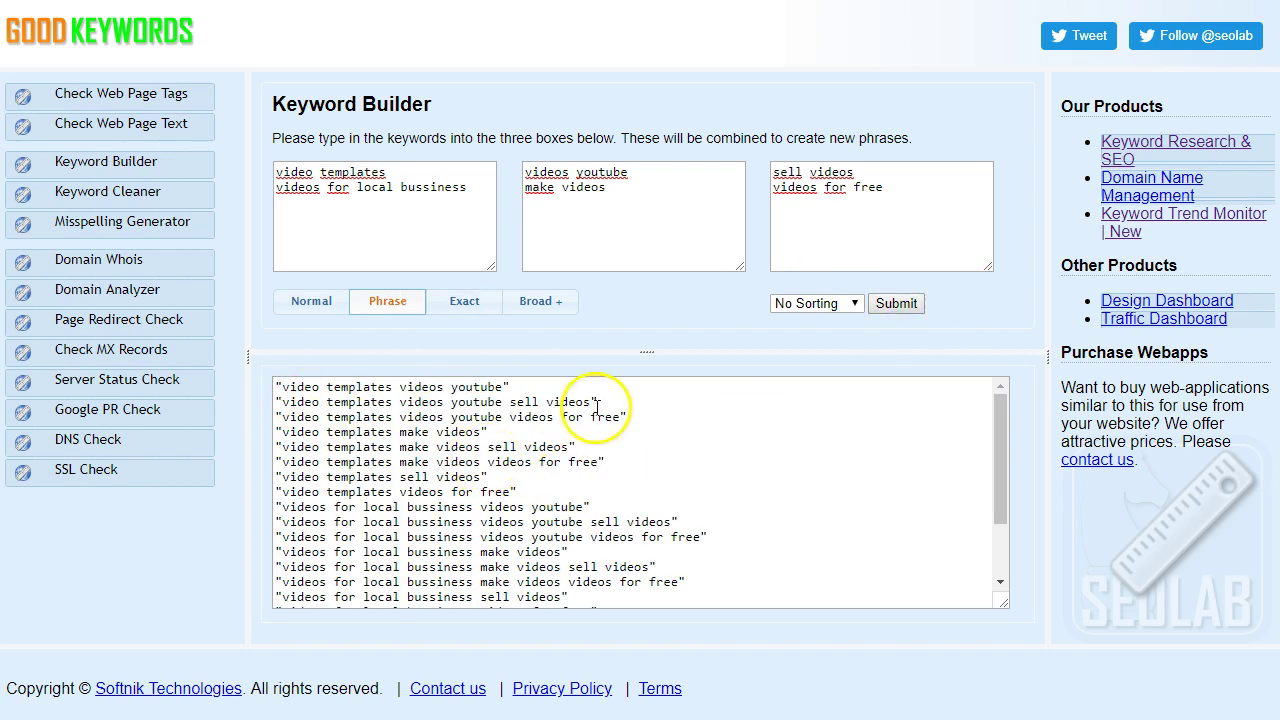
{"action": "left_click", "coordinate": [472, 302]}
{"action": "left_click", "coordinate": [888, 303]}
{"action": "left_click", "coordinate": [540, 301]}
{"action": "left_click", "coordinate": [894, 305]}
Step: Copy the entire Broad + phrase list into the Keyword Cleaner's input list
{"action": "left_click", "coordinate": [466, 402]}
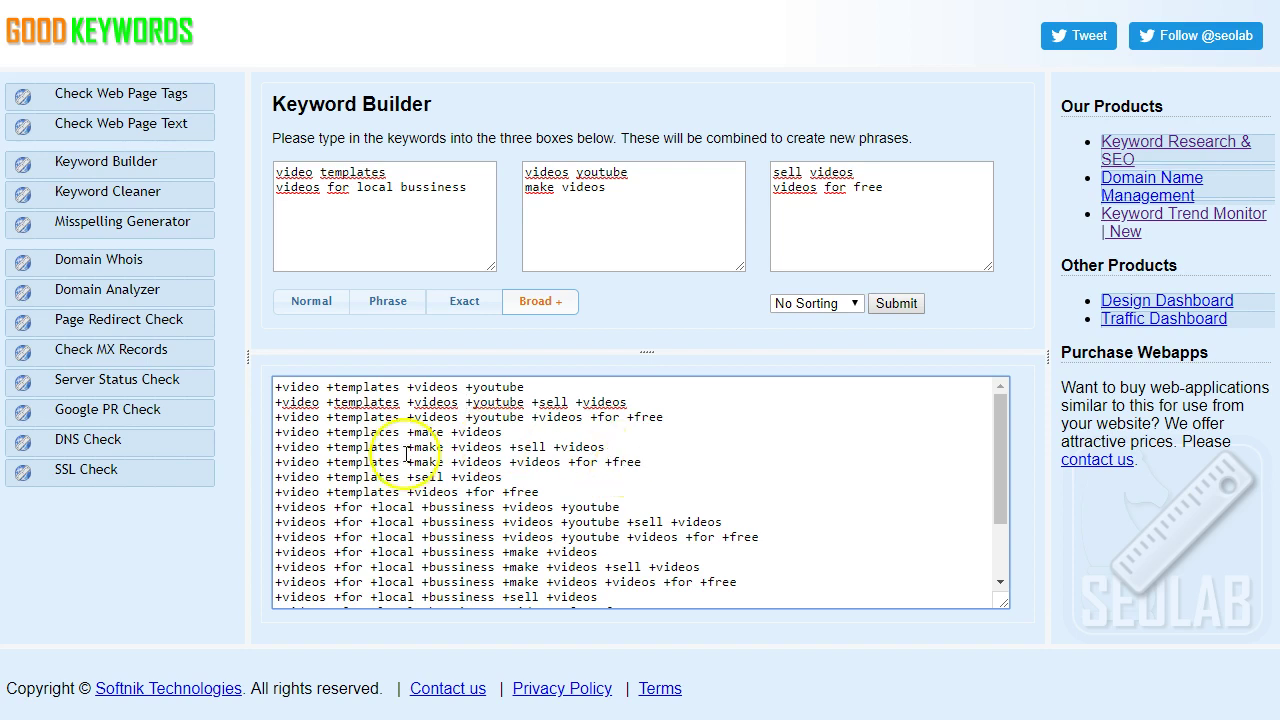
{"action": "left_click_drag", "start_coordinate": [275, 387], "coordinate": [628, 640]}
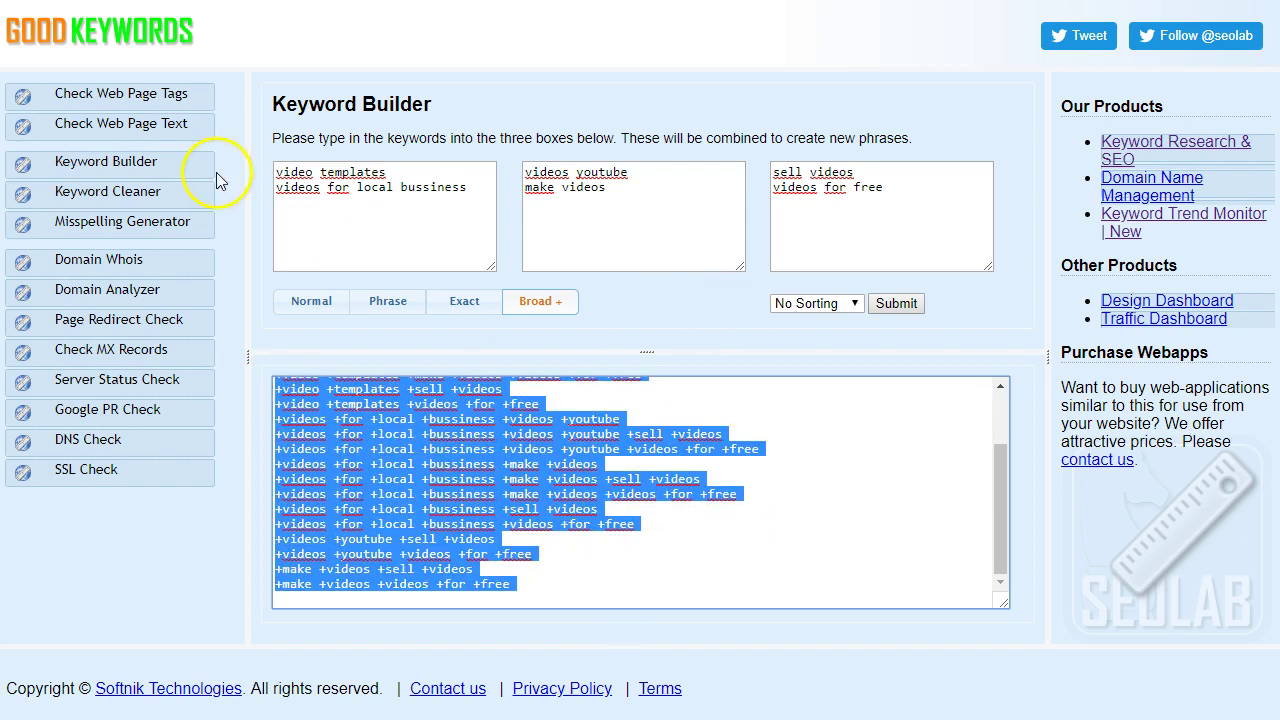
{"action": "left_click", "coordinate": [185, 200]}
{"action": "left_click", "coordinate": [343, 200]}
{"action": "key", "text": "ctrl+v"}
Step: Filter the keyword list with "free" as an unwanted word in Broad + format and look over the cleaned phrases
{"action": "left_click", "coordinate": [650, 201]}
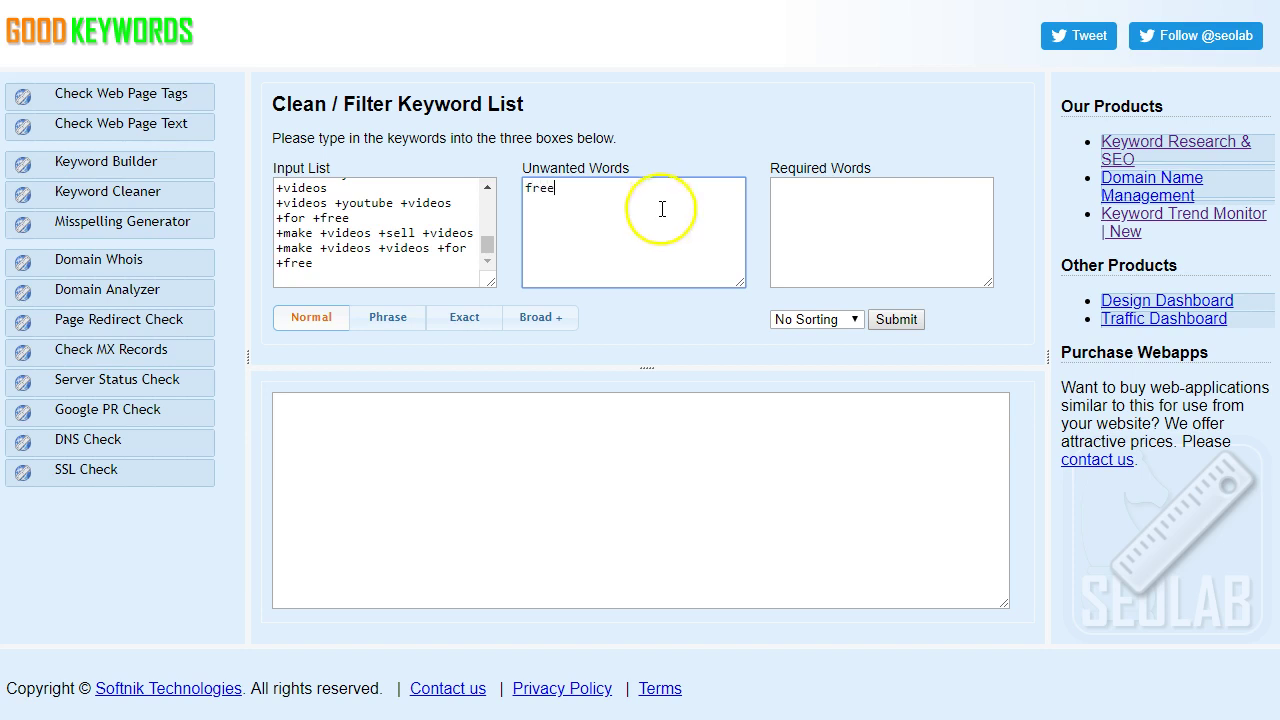
{"action": "left_click", "coordinate": [533, 329]}
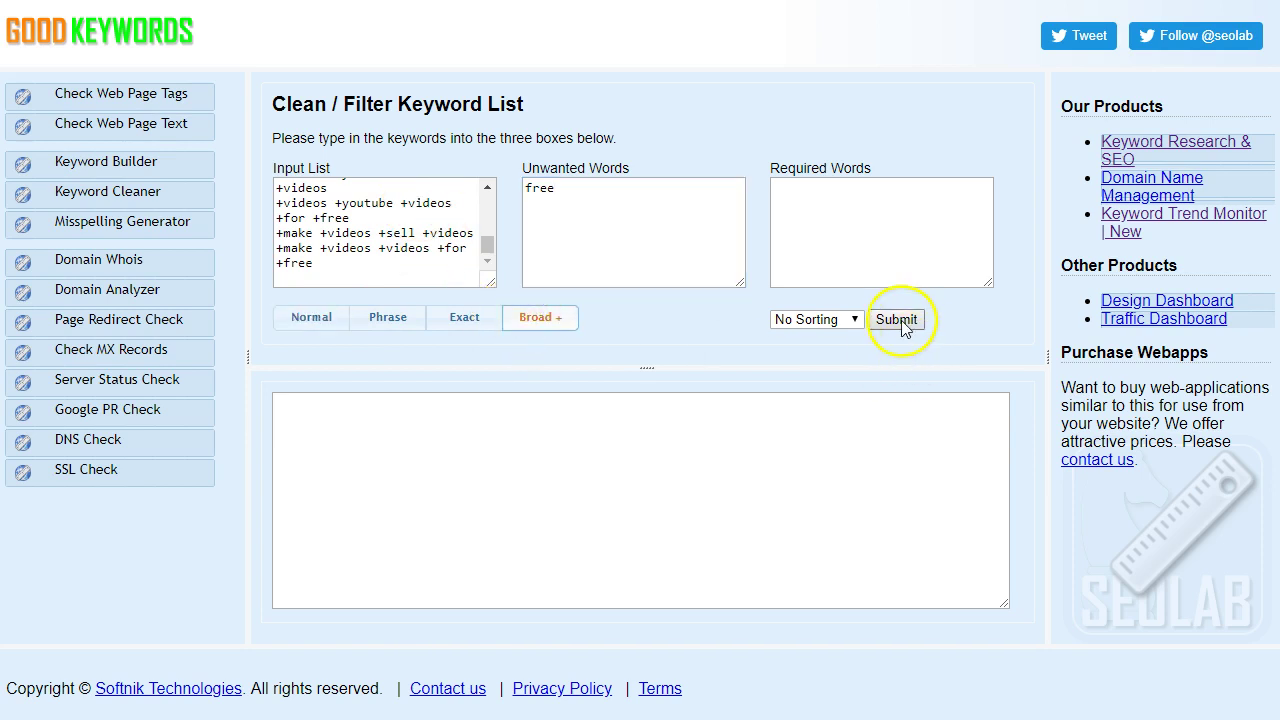
{"action": "left_click", "coordinate": [451, 463]}
{"action": "left_click_drag", "start_coordinate": [500, 566], "coordinate": [283, 398]}
{"action": "left_click", "coordinate": [433, 464]}
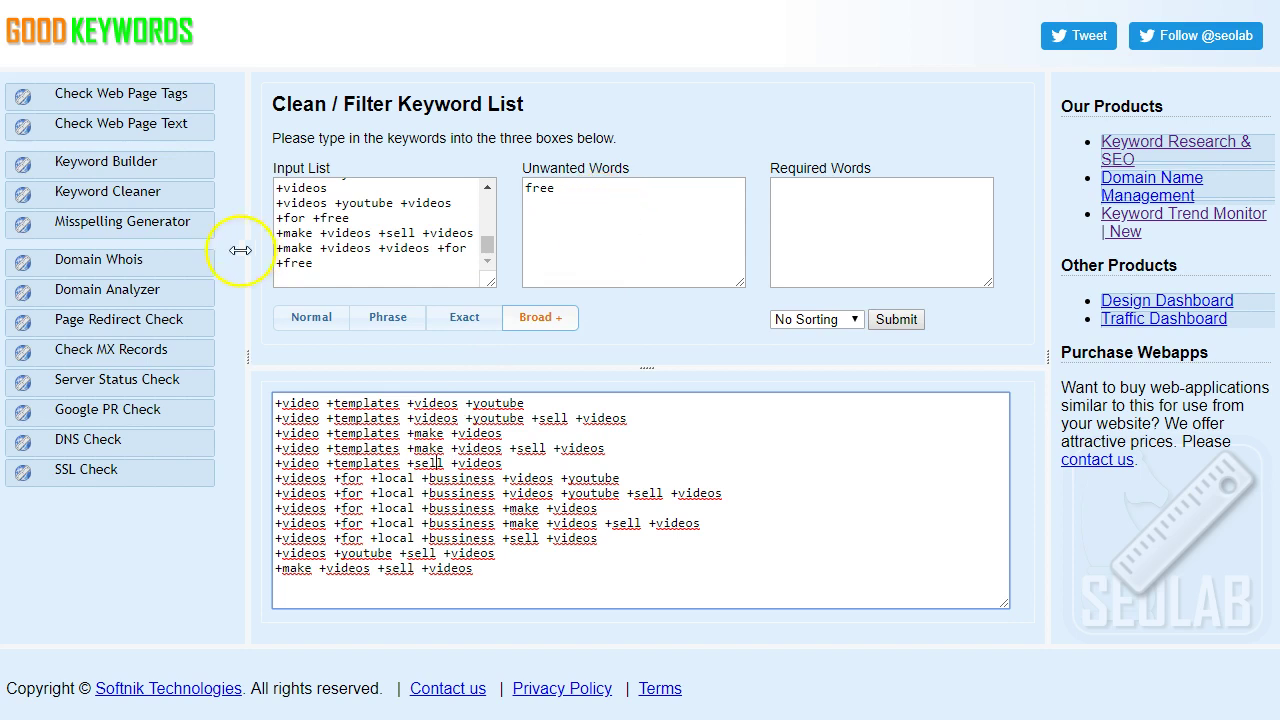
Step: Generate misspellings of "video templates" with the Misspelling Generator
{"action": "left_click", "coordinate": [131, 230]}
{"action": "left_click", "coordinate": [441, 170]}
{"action": "type", "text": "video templates"}
{"action": "left_click", "coordinate": [553, 171]}
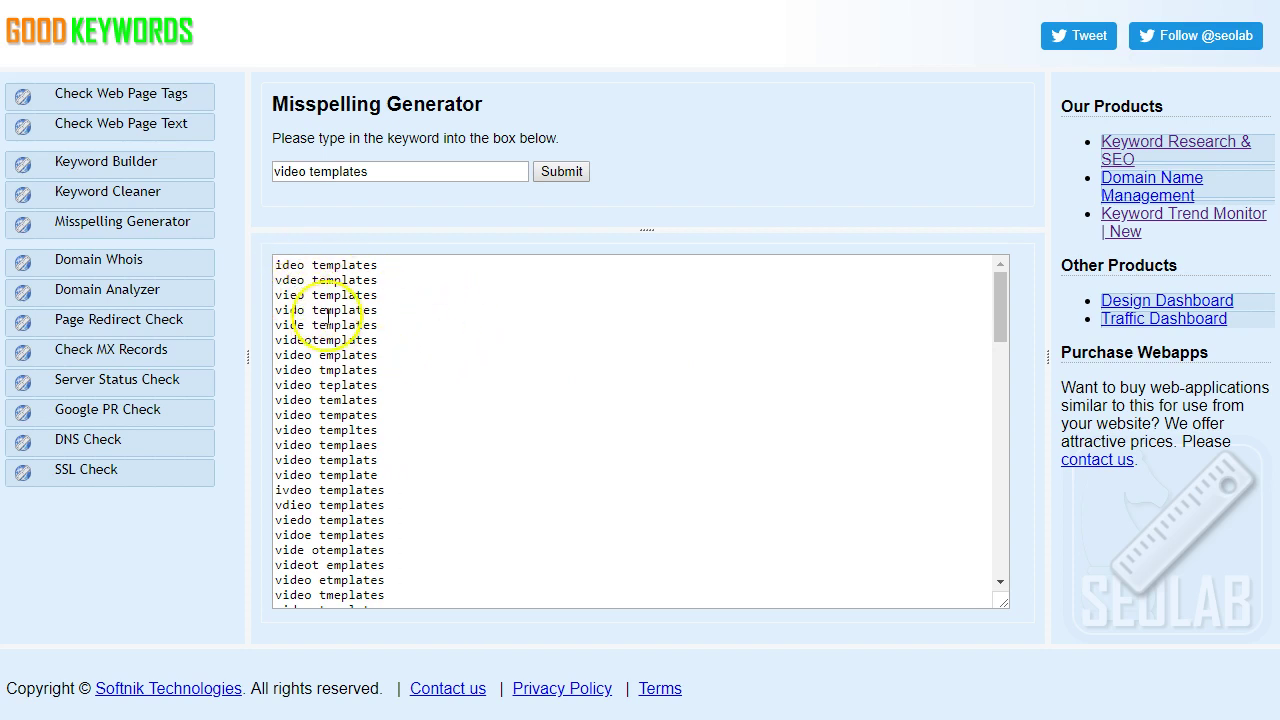
Step: Review the generated misspellings through to the end of the list, highlighting the word "vido"
{"action": "double_click", "coordinate": [289, 310]}
{"action": "left_click", "coordinate": [368, 329]}
{"action": "scroll", "coordinate": [414, 429], "scroll_direction": "down", "scroll_amount": 15}
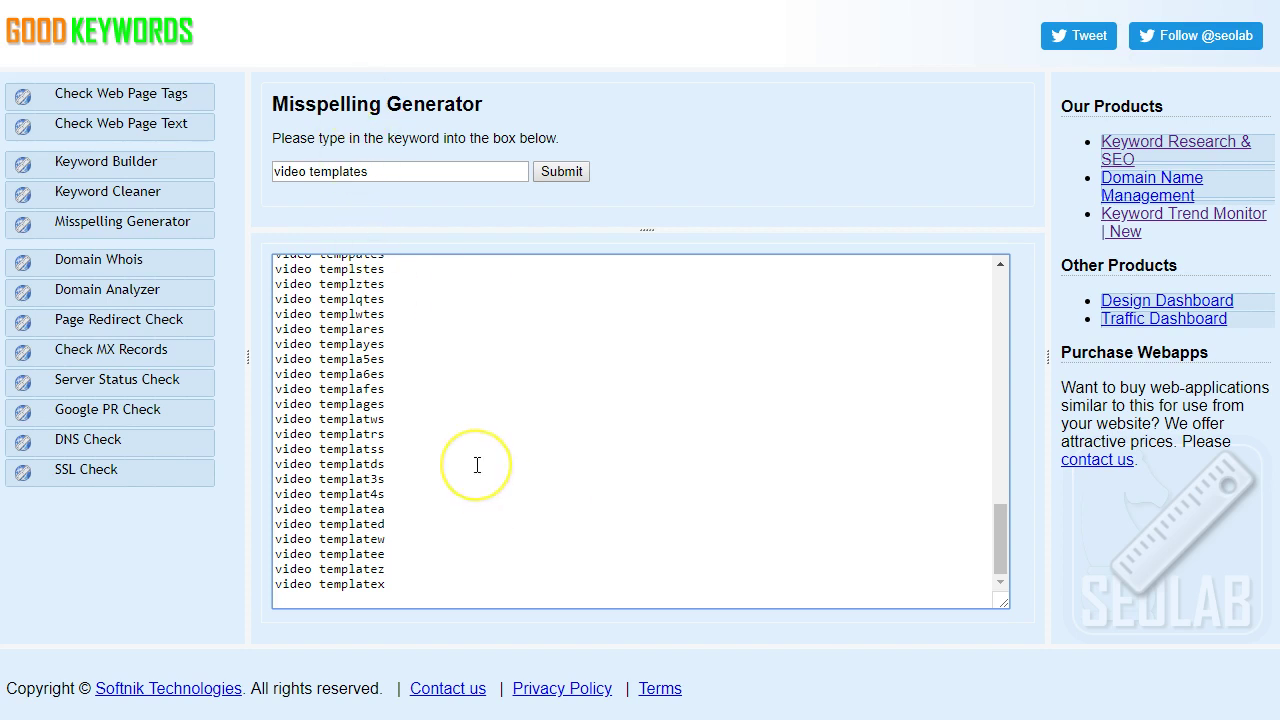
{"action": "scroll", "coordinate": [477, 465], "scroll_direction": "up", "scroll_amount": 20}
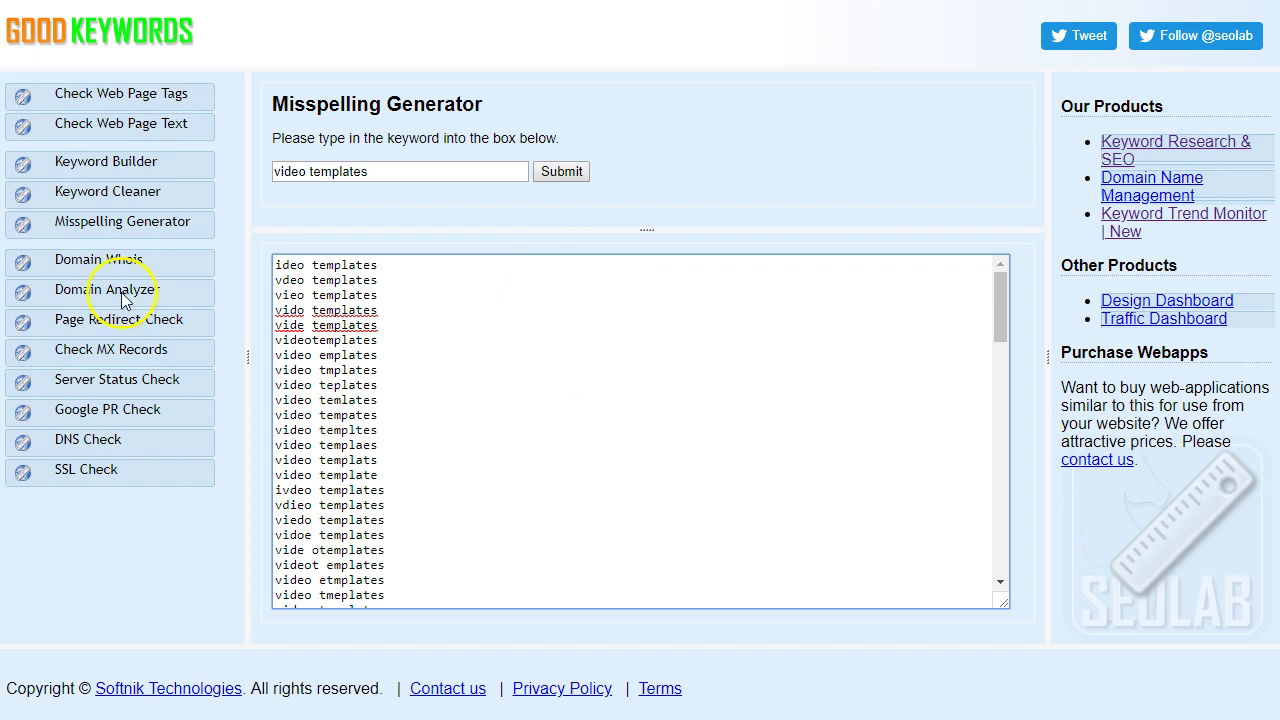
Step: Open the Domain Whois tool with its domain name field ready for entry
{"action": "left_click", "coordinate": [98, 259]}
{"action": "left_click", "coordinate": [329, 176]}
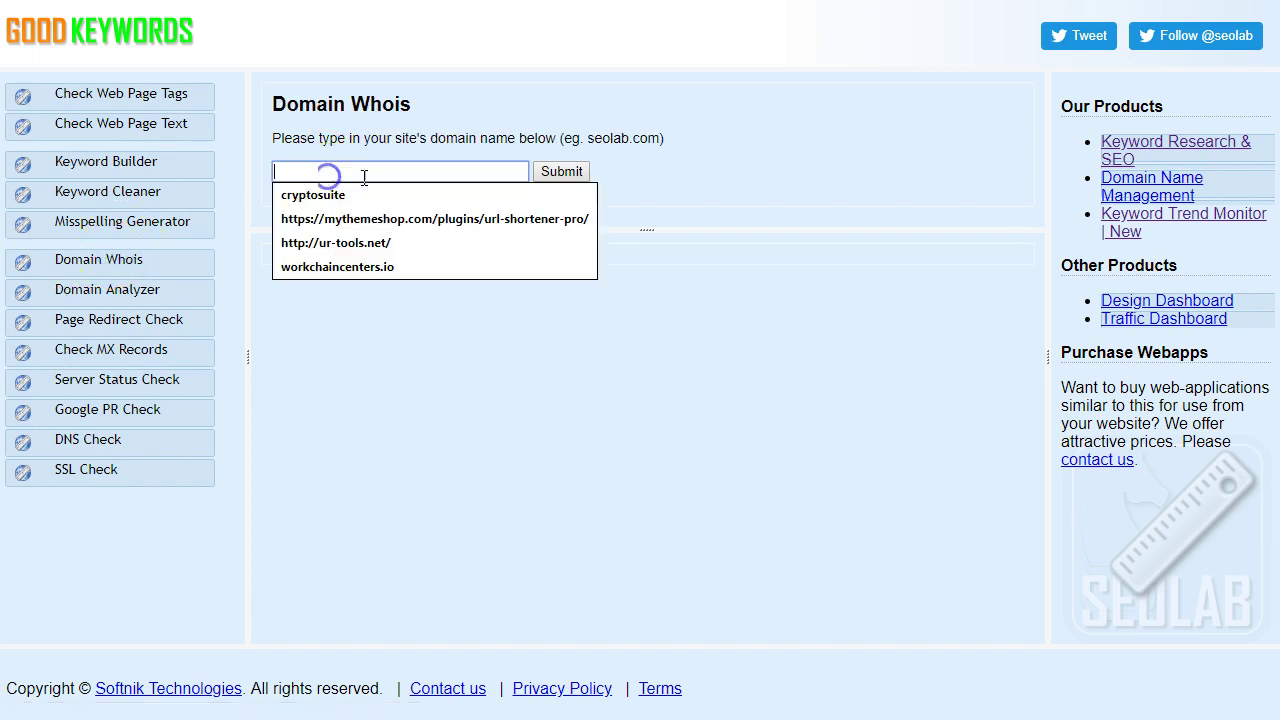
{"action": "type", "text": "+videos +make +videos +videos +for +free"}
{"action": "triple_click", "coordinate": [415, 173]}
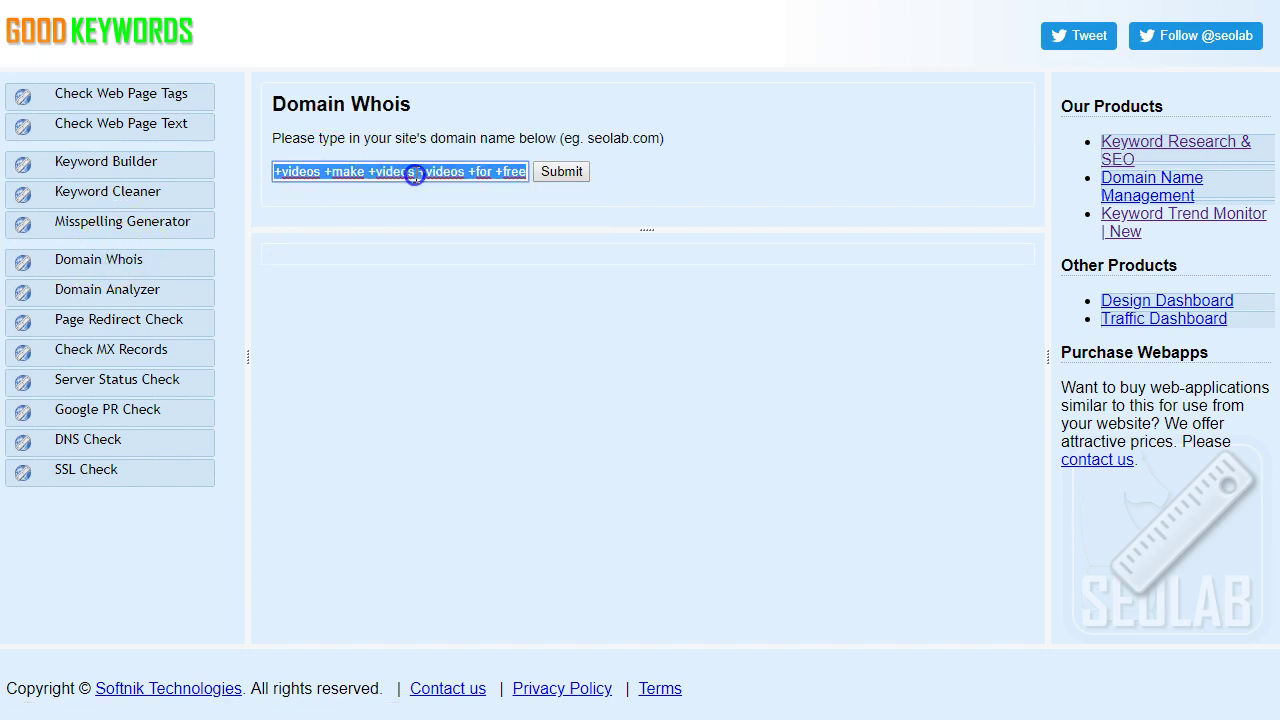
{"action": "key", "text": "BackSpace"}
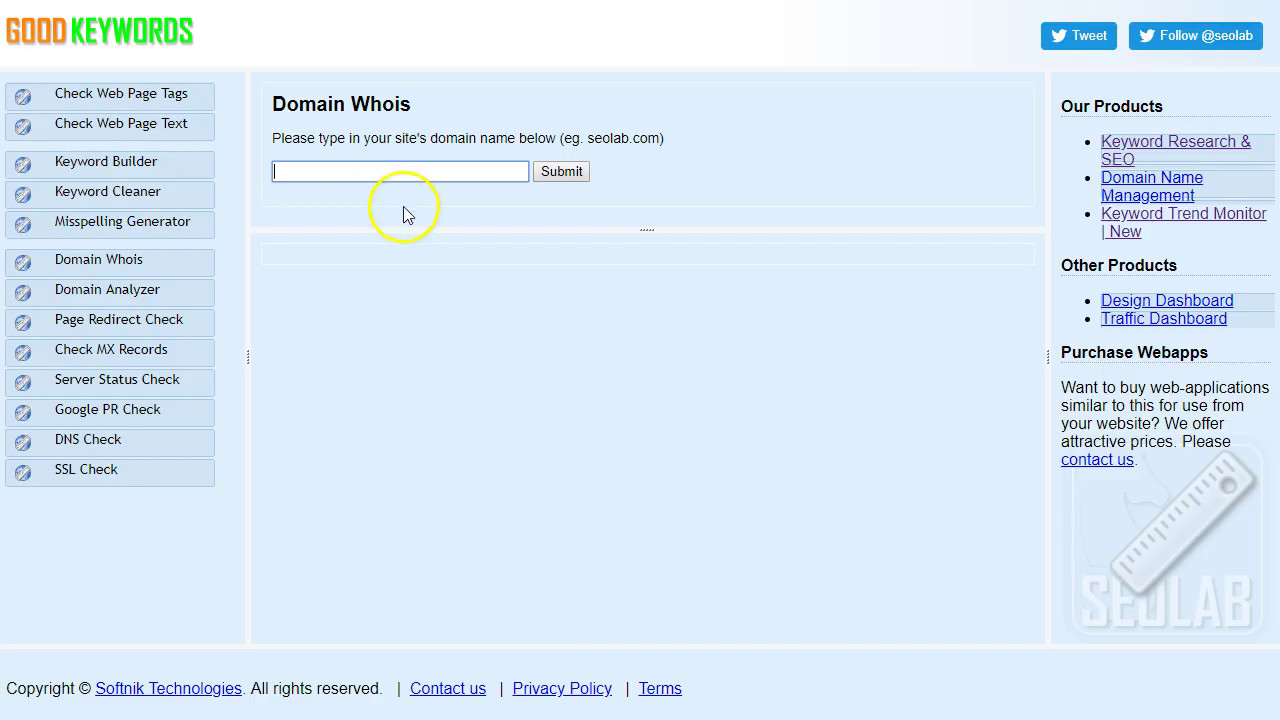
{"action": "type", "text": "http://kickassvideotemplates.com/"}
{"action": "key", "text": "End"}
{"action": "key", "text": "BackSpace"}
{"action": "key", "text": "Home"}
{"action": "key", "text": "Delete"}
{"action": "key", "text": "Delete"}
{"action": "key", "text": "Delete"}
{"action": "key", "text": "Delete"}
{"action": "key", "text": "Delete"}
{"action": "key", "text": "Delete"}
{"action": "key", "text": "Delete"}
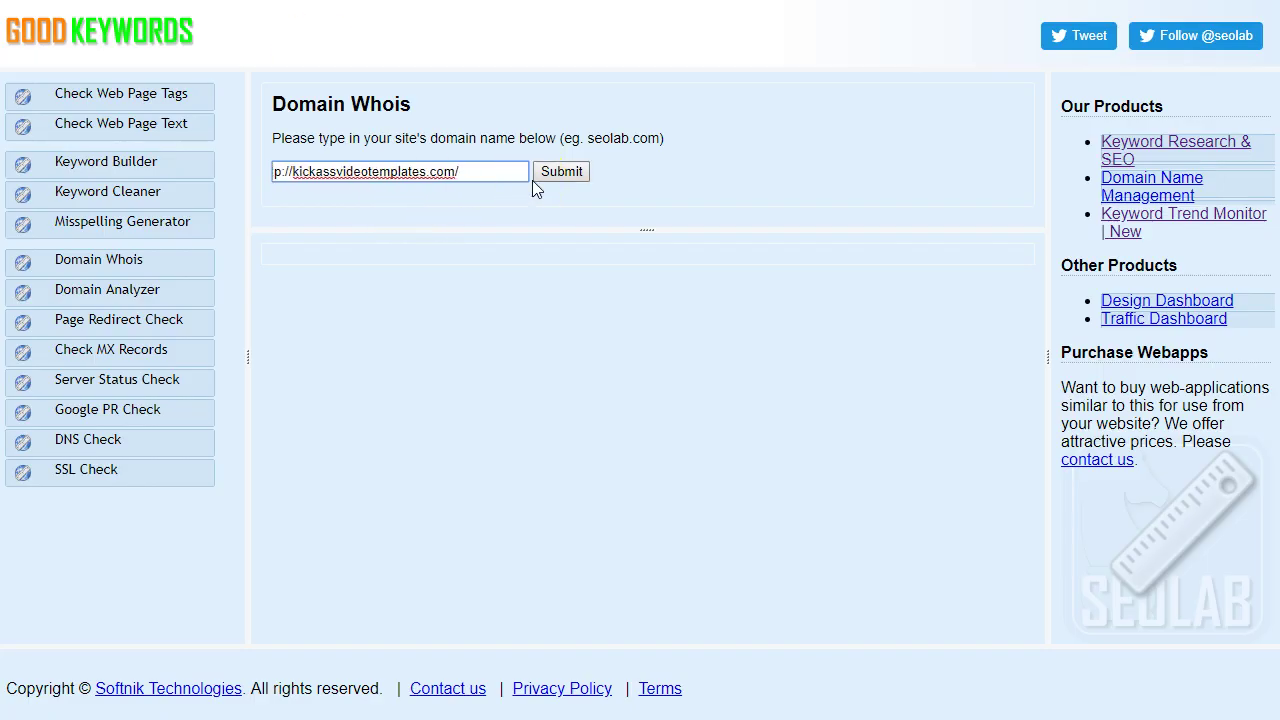
{"action": "left_click", "coordinate": [557, 172]}
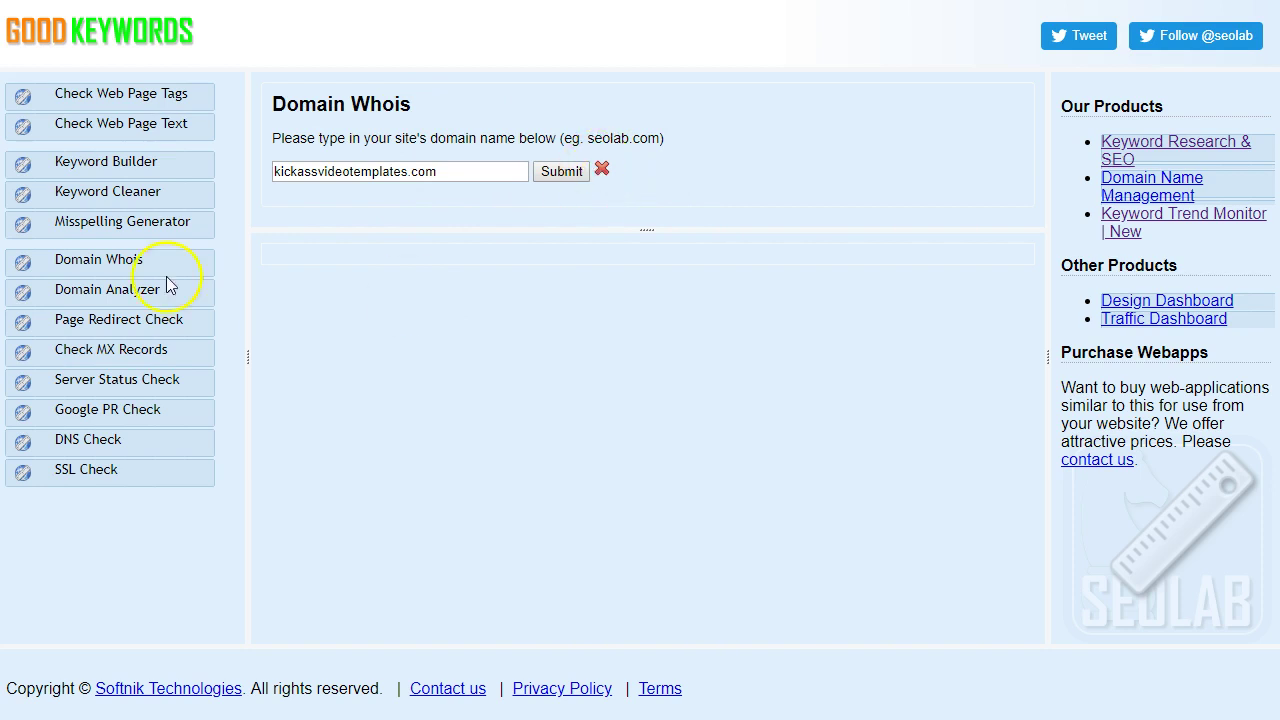
{"action": "left_click", "coordinate": [112, 290]}
{"action": "left_click", "coordinate": [389, 171]}
{"action": "type", "text": "http://kickassvideotemplates.com/"}
{"action": "key", "text": "Home"}
{"action": "key", "text": "Delete"}
{"action": "key", "text": "Delete"}
{"action": "key", "text": "Delete"}
{"action": "key", "text": "Delete"}
{"action": "key", "text": "Delete"}
{"action": "key", "text": "Delete"}
{"action": "key", "text": "Delete"}
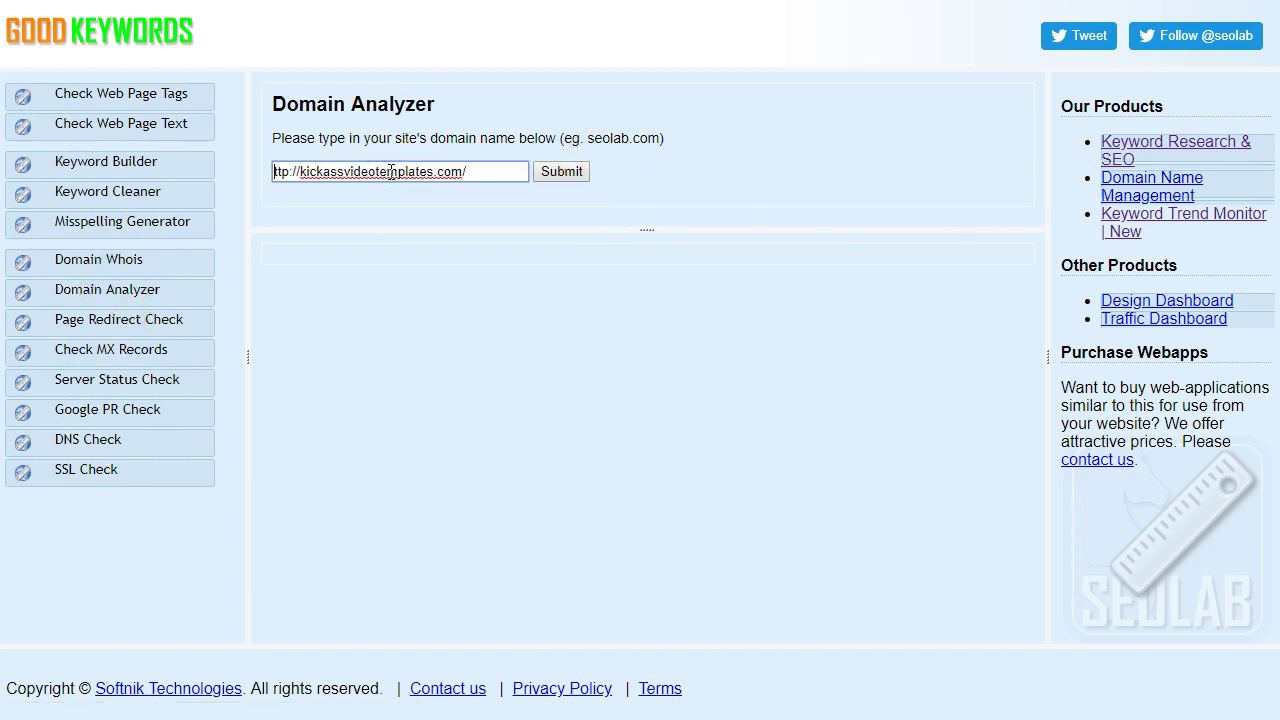
{"action": "key", "text": "BackSpace"}
{"action": "key", "text": "BackSpace"}
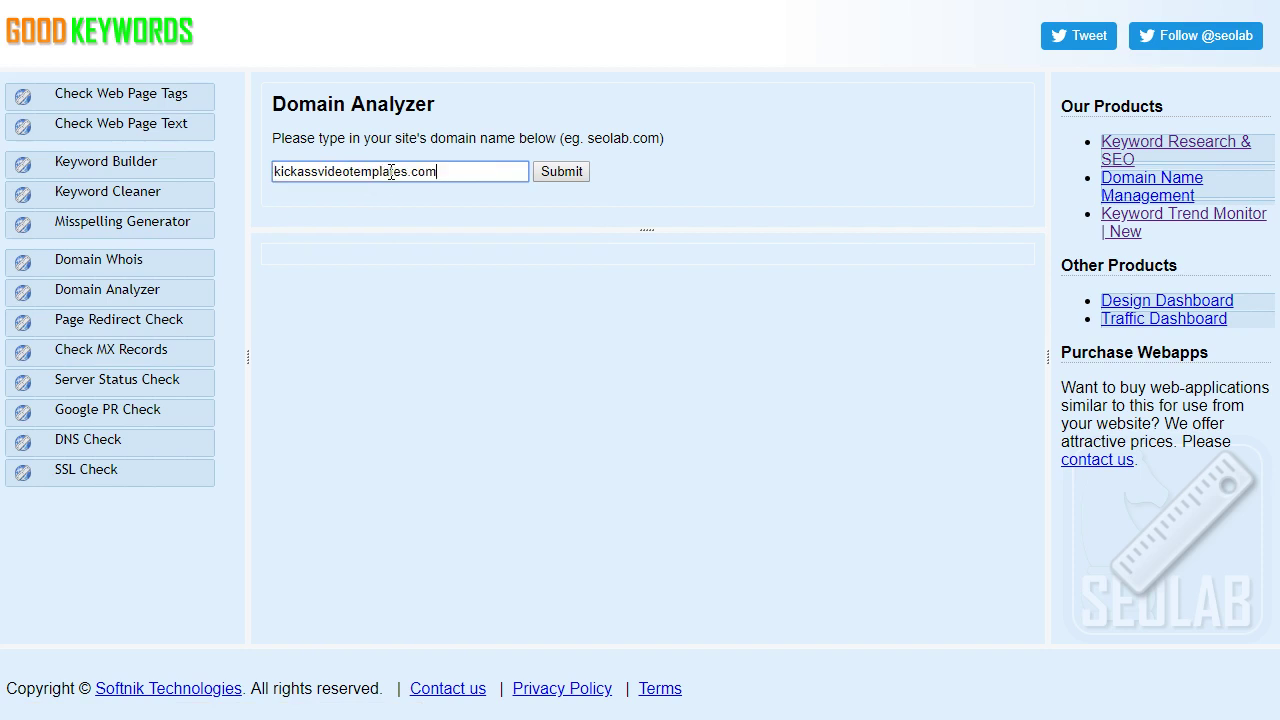
{"action": "left_click", "coordinate": [563, 172]}
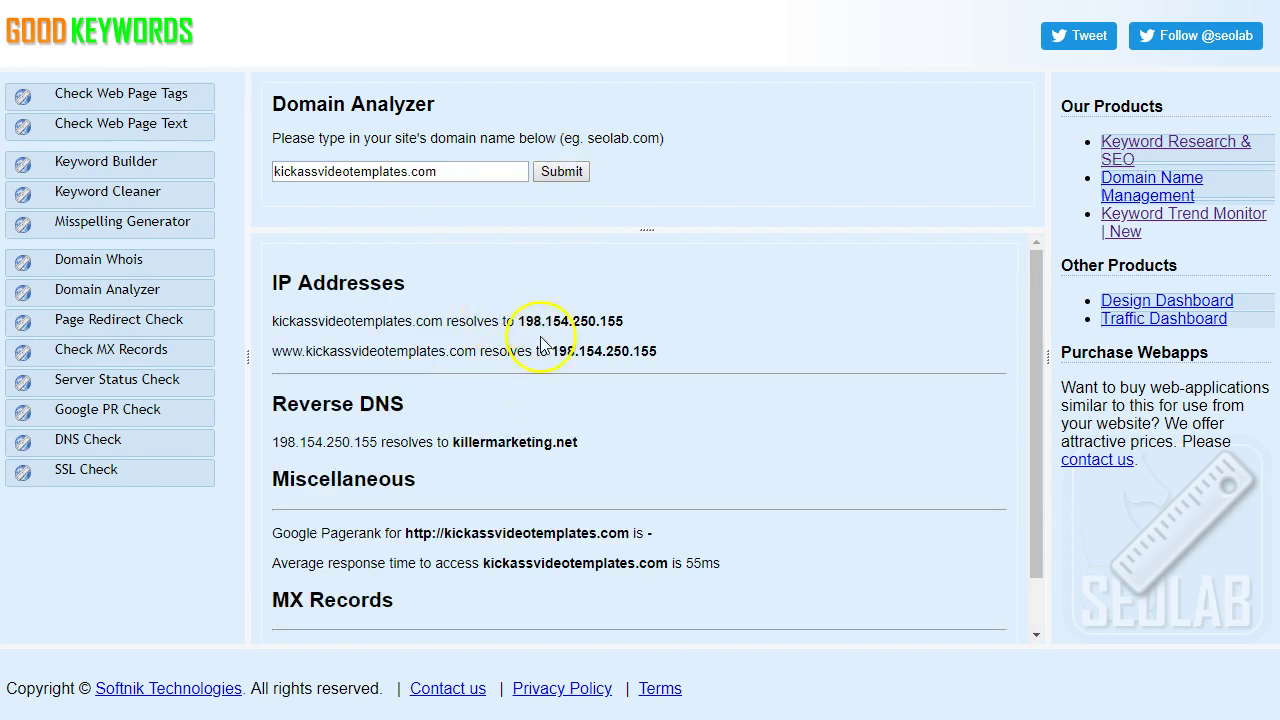
{"action": "scroll", "coordinate": [457, 424], "scroll_direction": "down", "scroll_amount": 1}
{"action": "scroll", "coordinate": [457, 424], "scroll_direction": "up", "scroll_amount": 1}
{"action": "scroll", "coordinate": [457, 424], "scroll_direction": "down", "scroll_amount": 1}
{"action": "scroll", "coordinate": [457, 416], "scroll_direction": "up", "scroll_amount": 1}
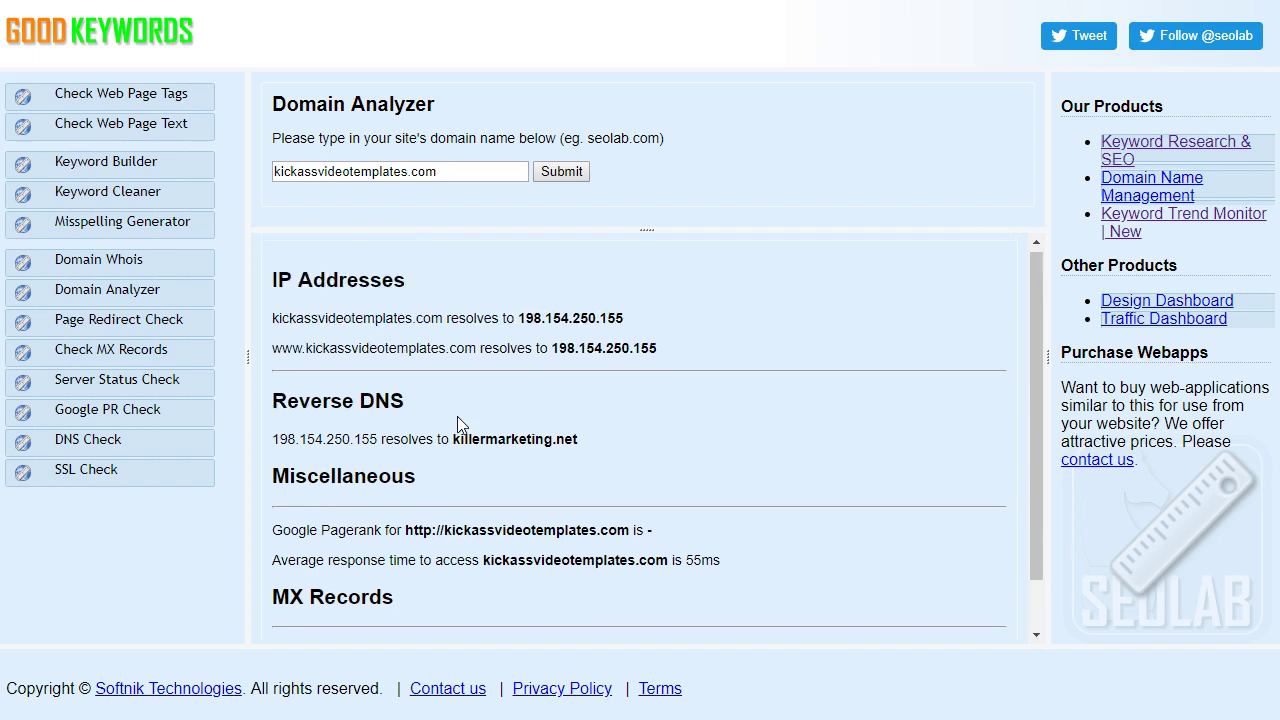
Step: Reopen the Web Page Tag & Link Analyzer and review its results for kickassvideotemplates.com
{"action": "left_click", "coordinate": [128, 96]}
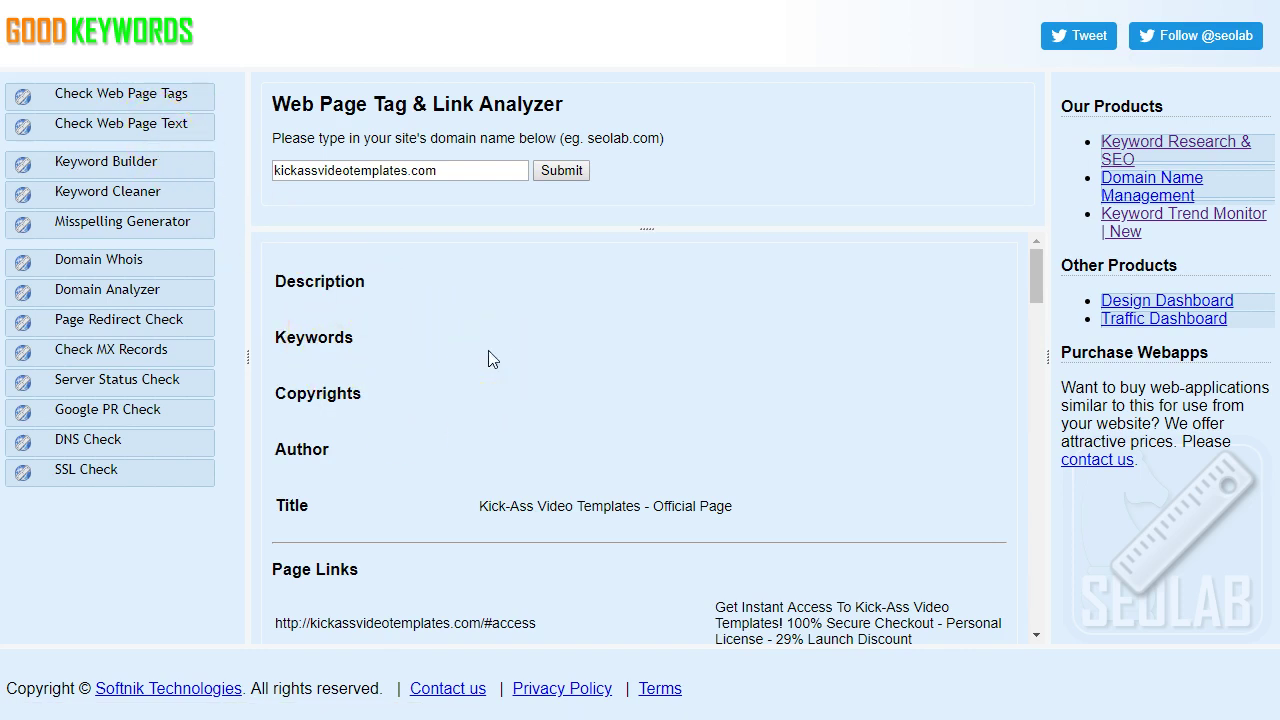
{"action": "scroll", "coordinate": [492, 359], "scroll_direction": "down", "scroll_amount": 1}
{"action": "scroll", "coordinate": [488, 357], "scroll_direction": "up", "scroll_amount": 1}
Step: Try to run the tag and link analysis on the previously used entry "cryptosuite"
{"action": "left_click", "coordinate": [469, 175]}
{"action": "key", "text": "ctrl+a"}
{"action": "key", "text": "BackSpace"}
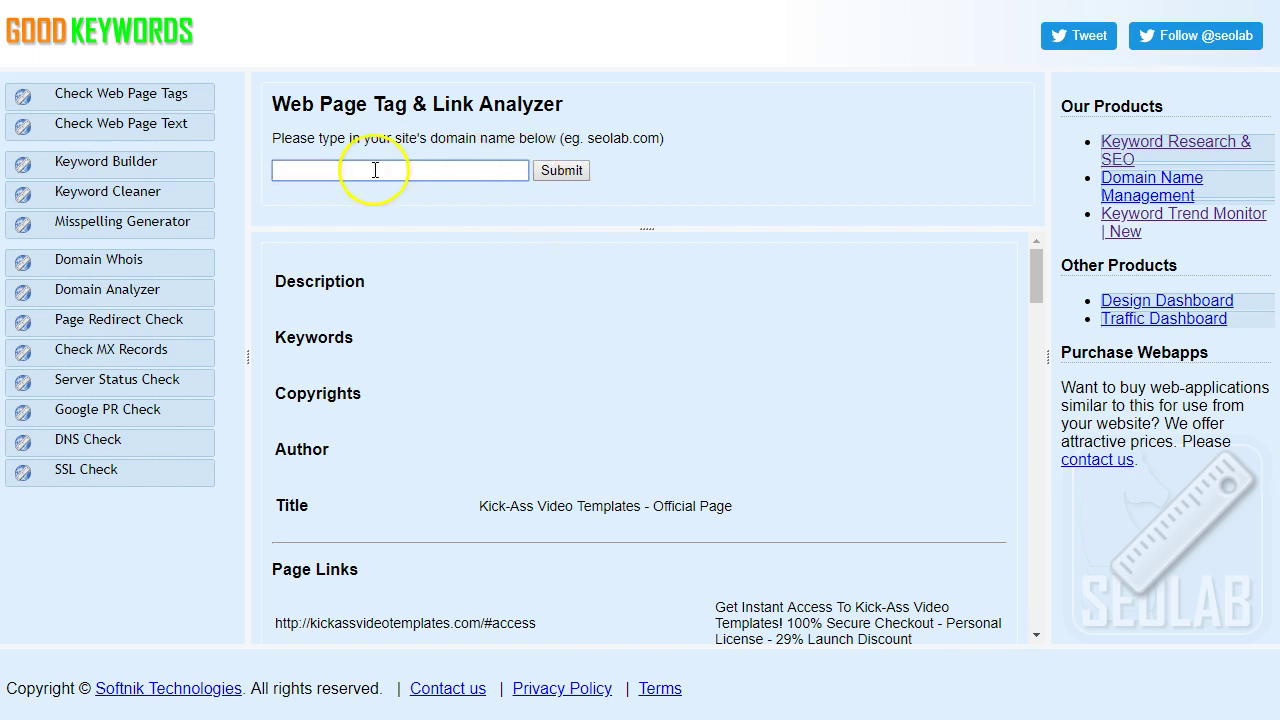
{"action": "left_click", "coordinate": [323, 170]}
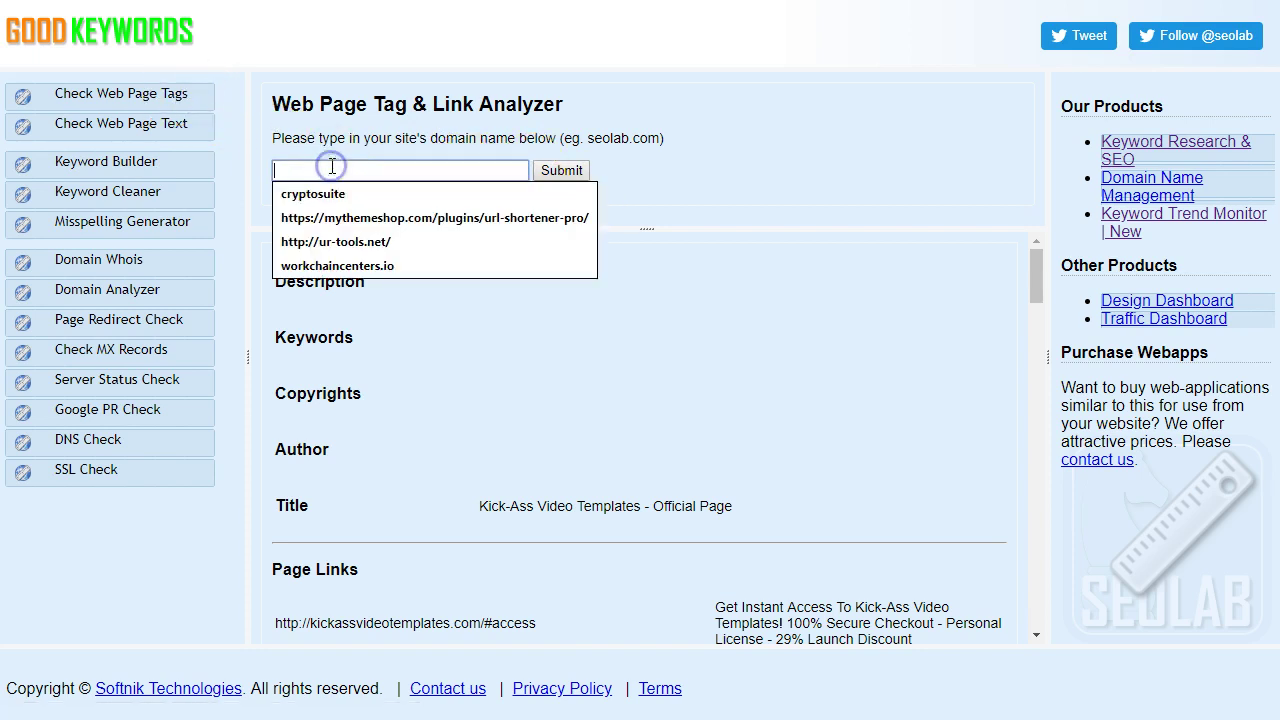
{"action": "left_click", "coordinate": [333, 195]}
{"action": "left_click", "coordinate": [563, 171]}
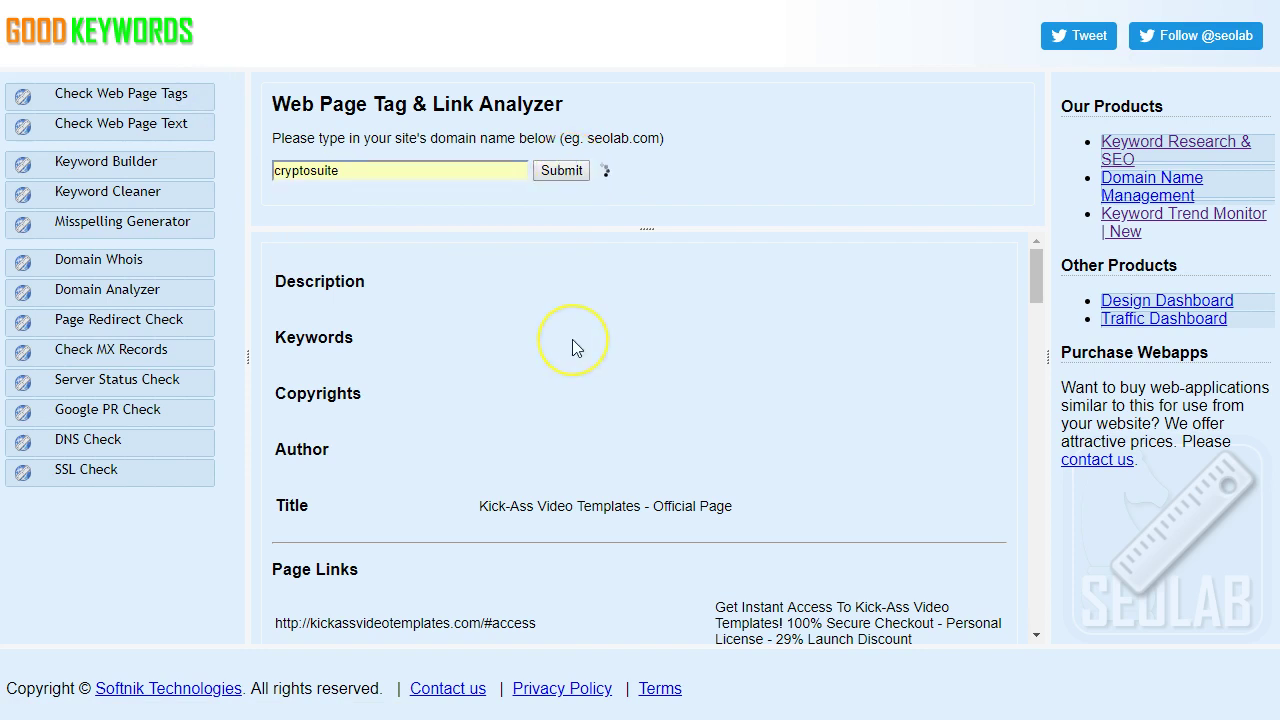
Step: Replace the domain entry with workchaincenters.io and run the tag and link analysis on it
{"action": "left_click", "coordinate": [379, 167]}
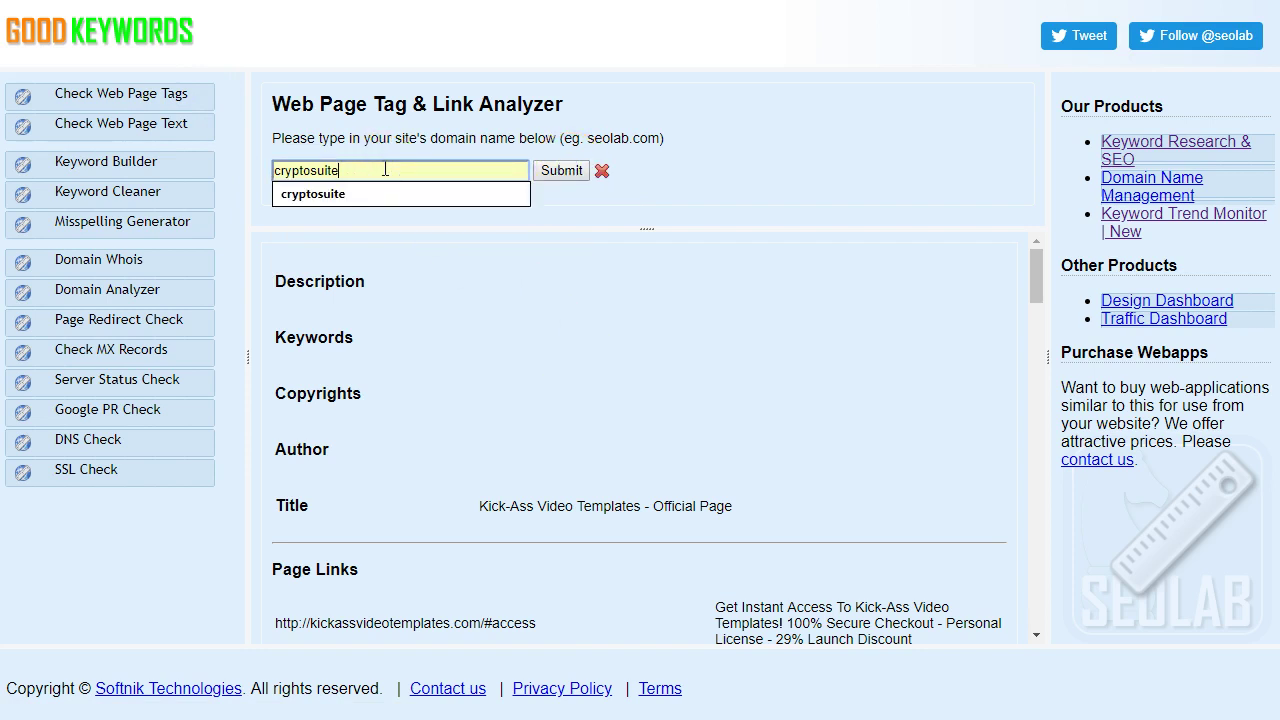
{"action": "left_click_drag", "start_coordinate": [385, 170], "coordinate": [221, 173]}
{"action": "left_click_drag", "start_coordinate": [380, 171], "coordinate": [243, 177]}
{"action": "key", "text": "BackSpace"}
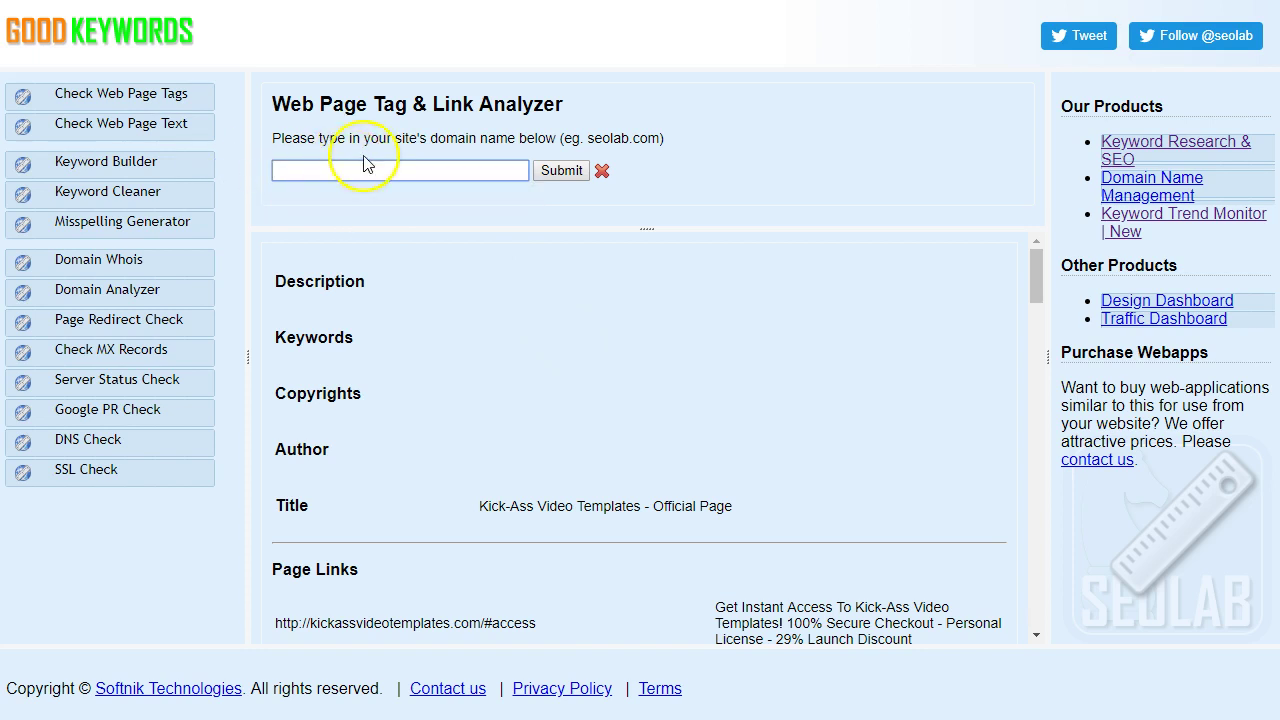
{"action": "left_click", "coordinate": [423, 172]}
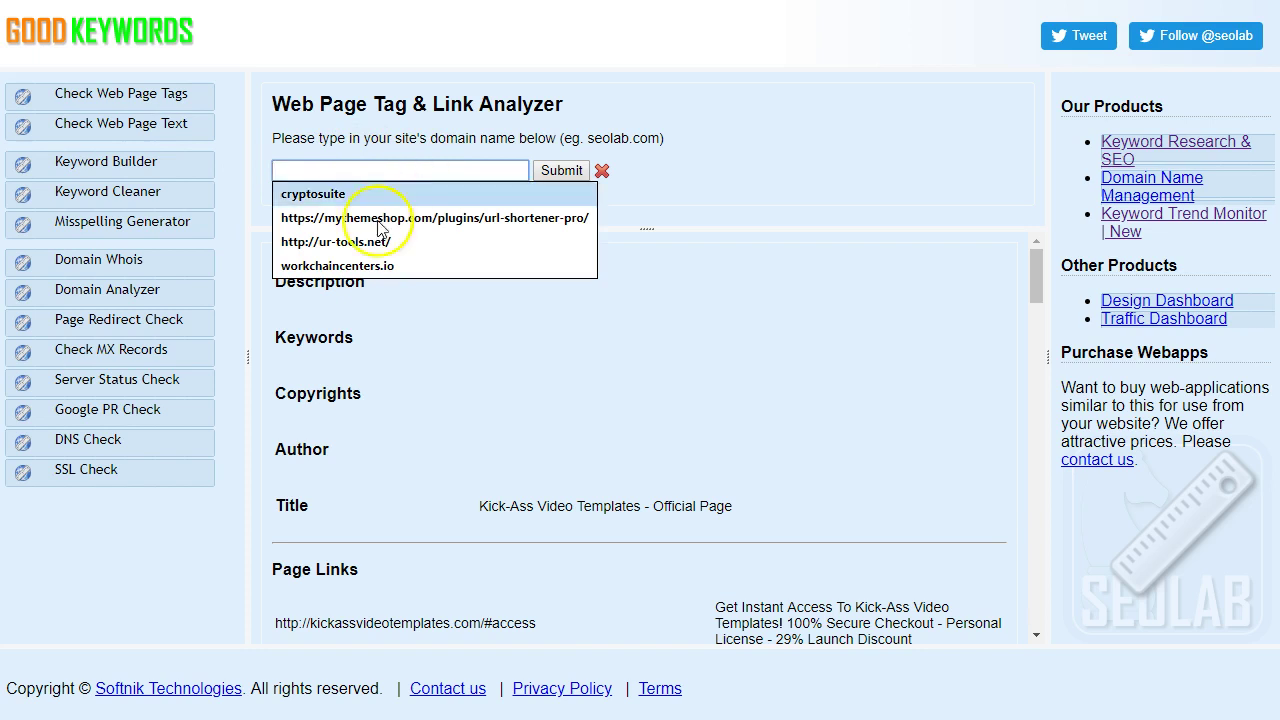
{"action": "left_click", "coordinate": [415, 266]}
{"action": "left_click", "coordinate": [563, 170]}
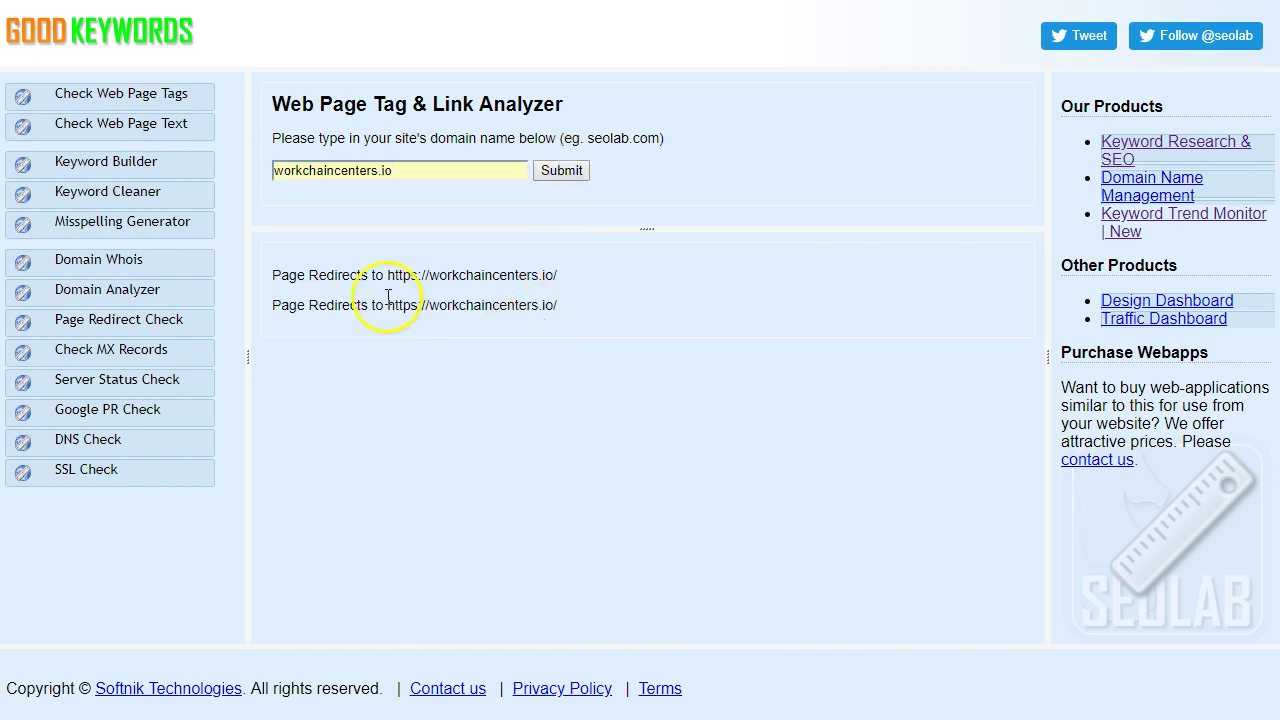
Step: Examine the redirect address reported for workchaincenters.io and compare it with the domain entered
{"action": "left_click_drag", "start_coordinate": [389, 275], "coordinate": [558, 288]}
{"action": "left_click", "coordinate": [606, 286]}
{"action": "left_click", "coordinate": [411, 172]}
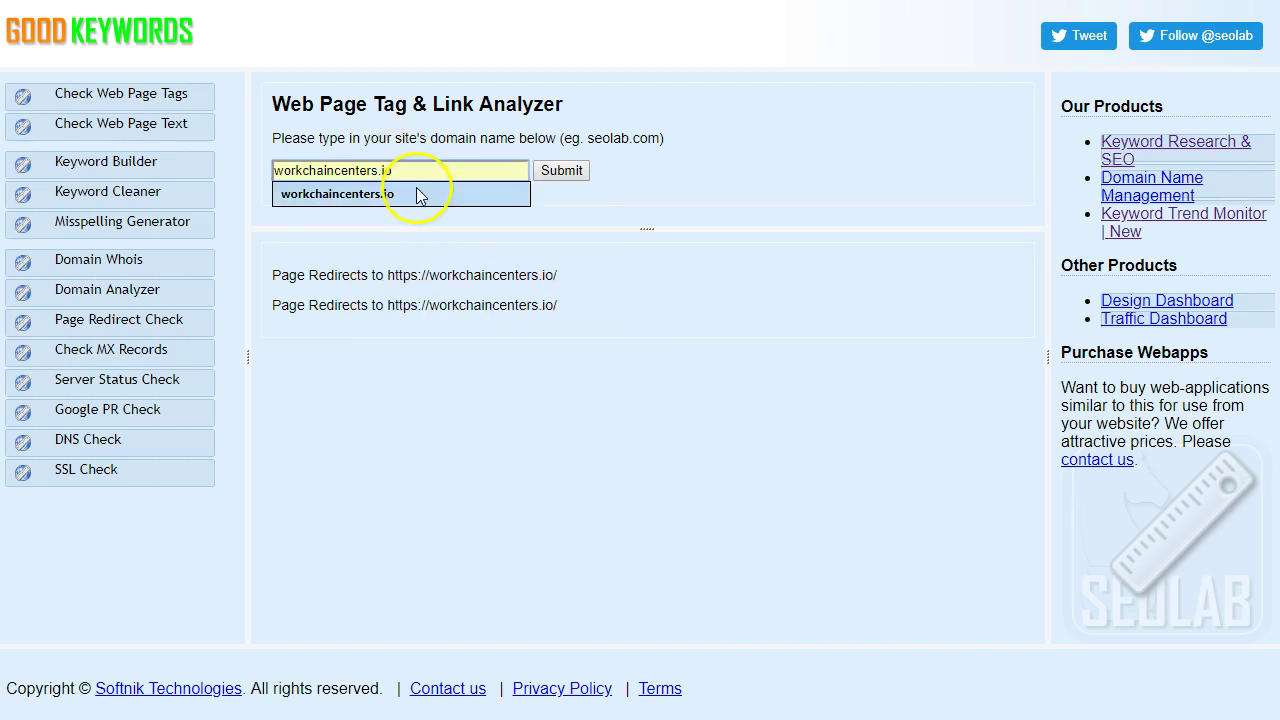
{"action": "left_click", "coordinate": [583, 287]}
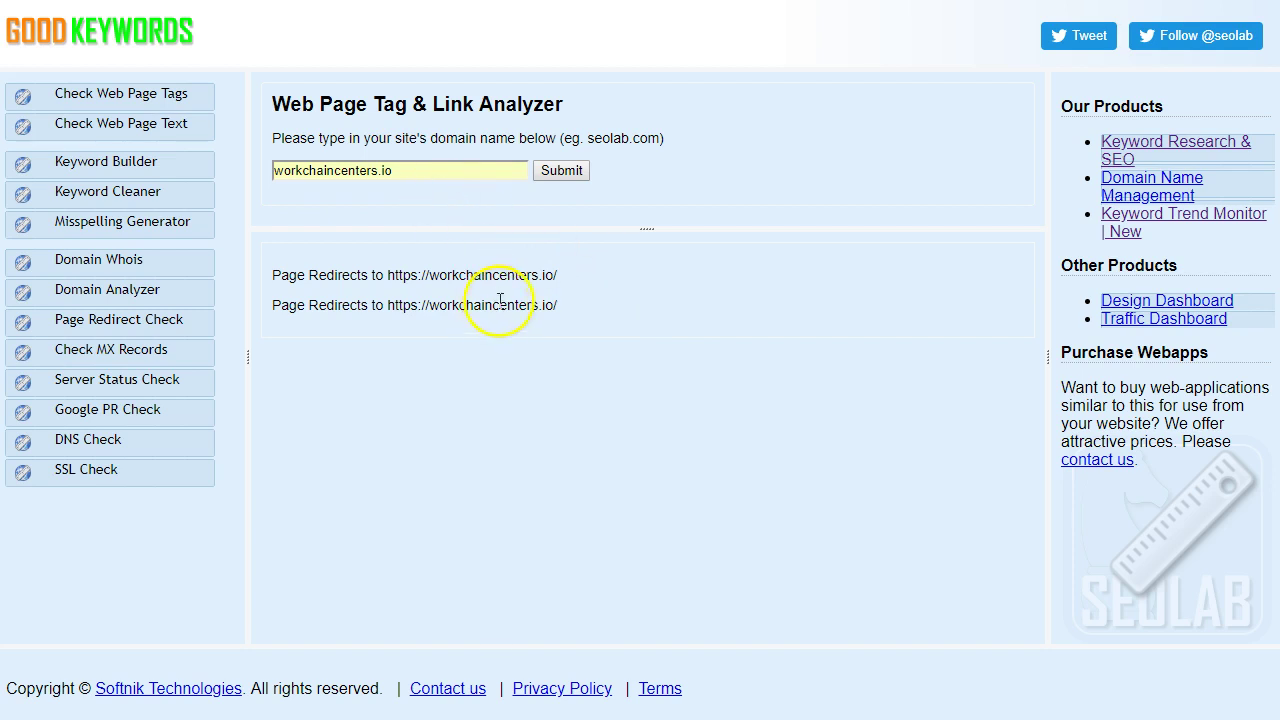
Step: Try to run the Web Page Text Analyzer on workchaincenters.io with the Headings view selected
{"action": "left_click", "coordinate": [162, 126]}
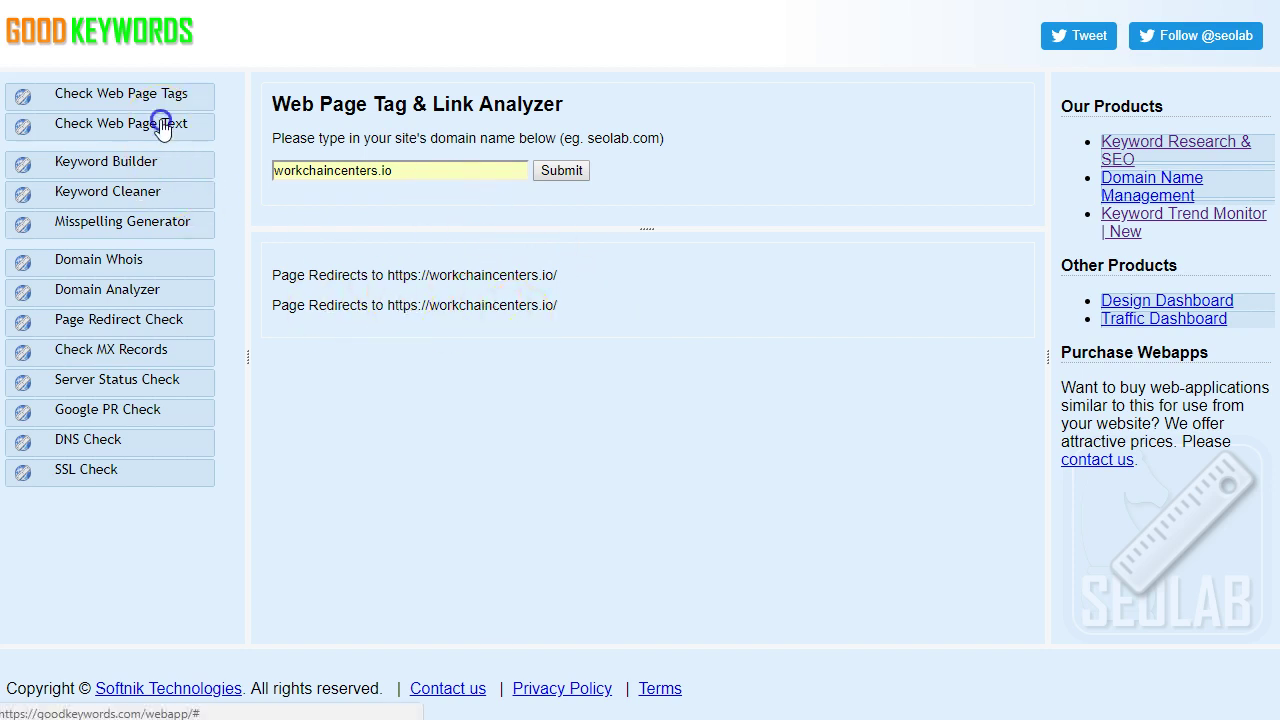
{"action": "left_click_drag", "start_coordinate": [470, 183], "coordinate": [145, 190]}
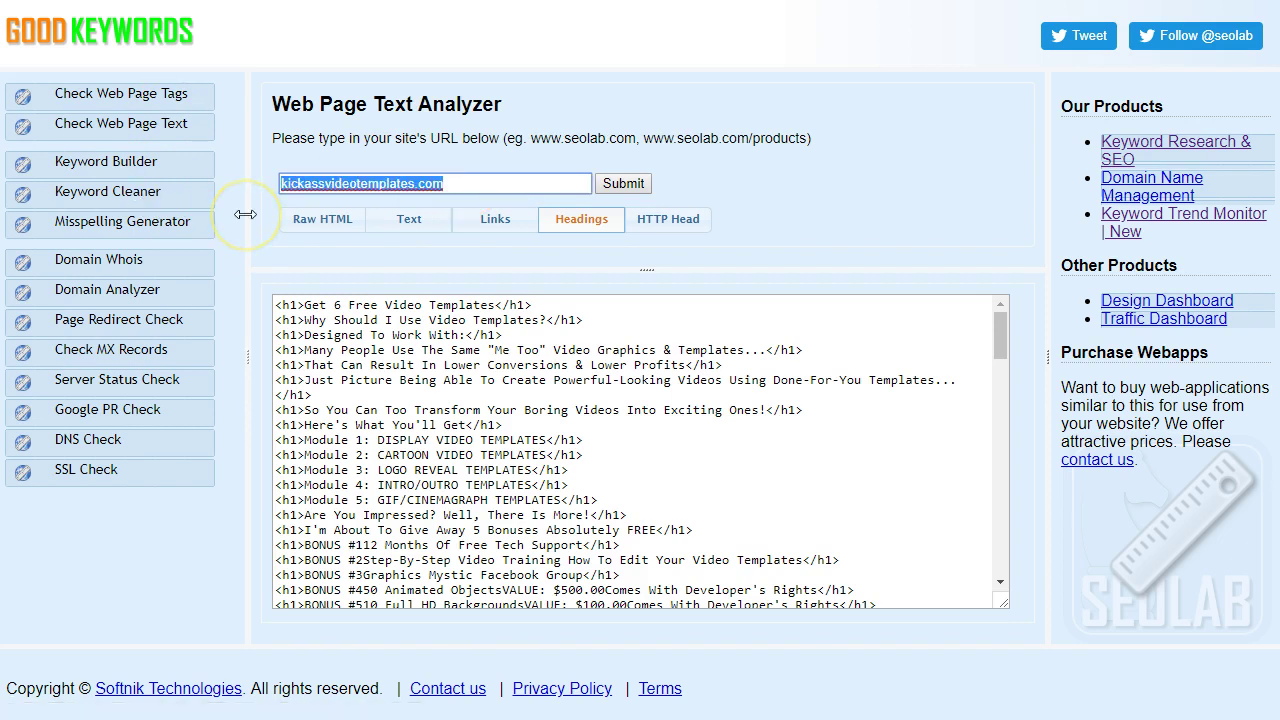
{"action": "type", "text": "w"}
{"action": "key", "text": "Down"}
{"action": "key", "text": "Return"}
{"action": "left_click", "coordinate": [624, 186]}
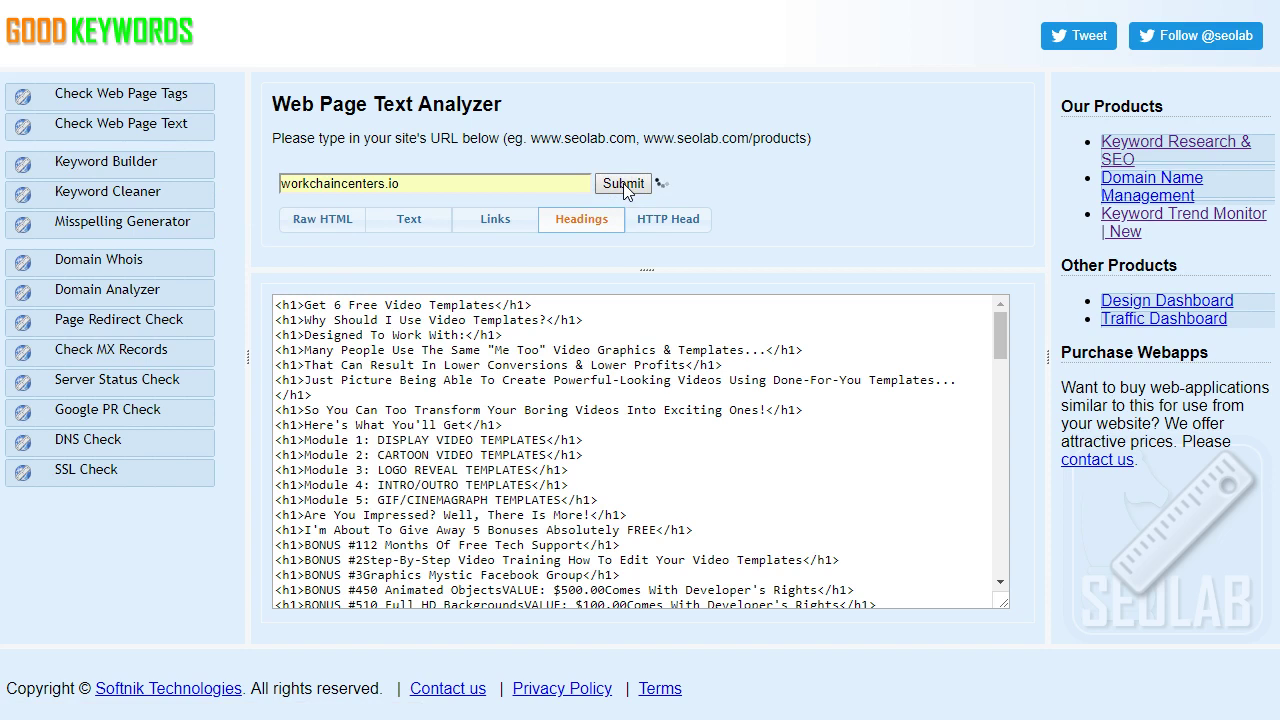
{"action": "left_click", "coordinate": [555, 307]}
{"action": "left_click", "coordinate": [397, 183]}
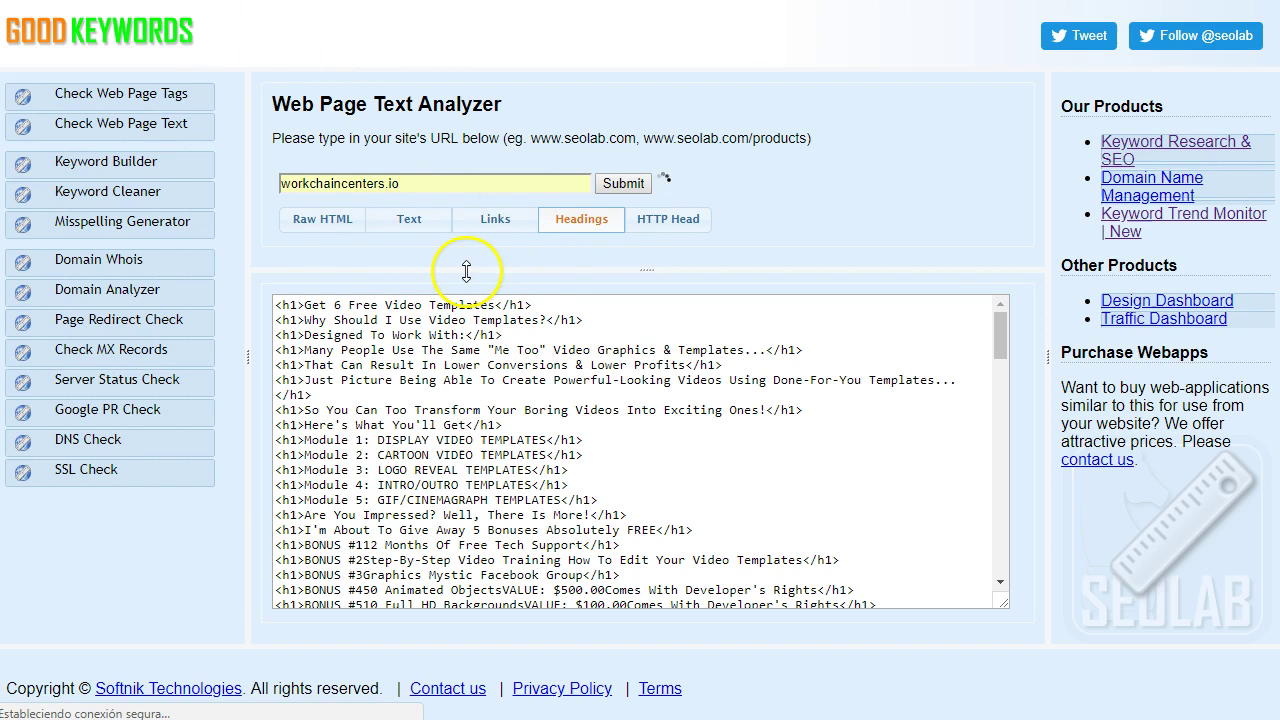
Step: Revisit the Web Page Tag & Link Analyzer, Keyword Builder, Keyword Cleaner and Misspelling Generator tools, ending on the Keyword Builder
{"action": "left_click", "coordinate": [180, 97]}
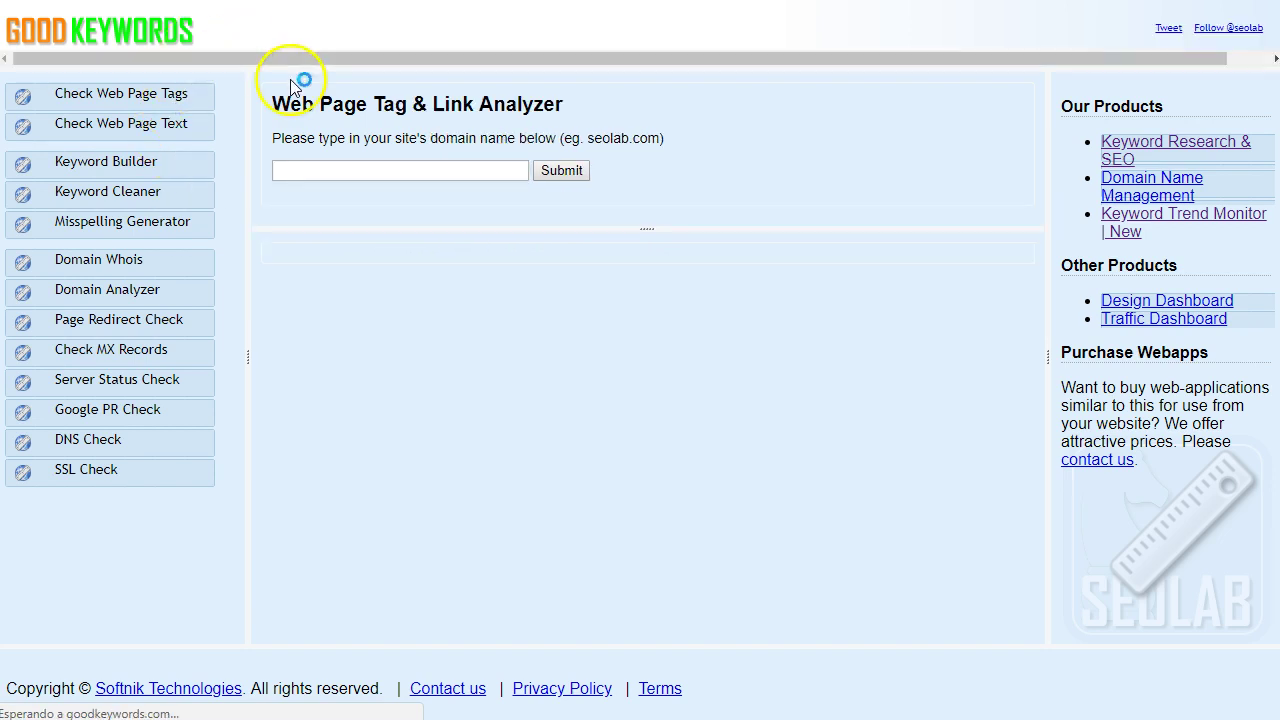
{"action": "left_click", "coordinate": [143, 168]}
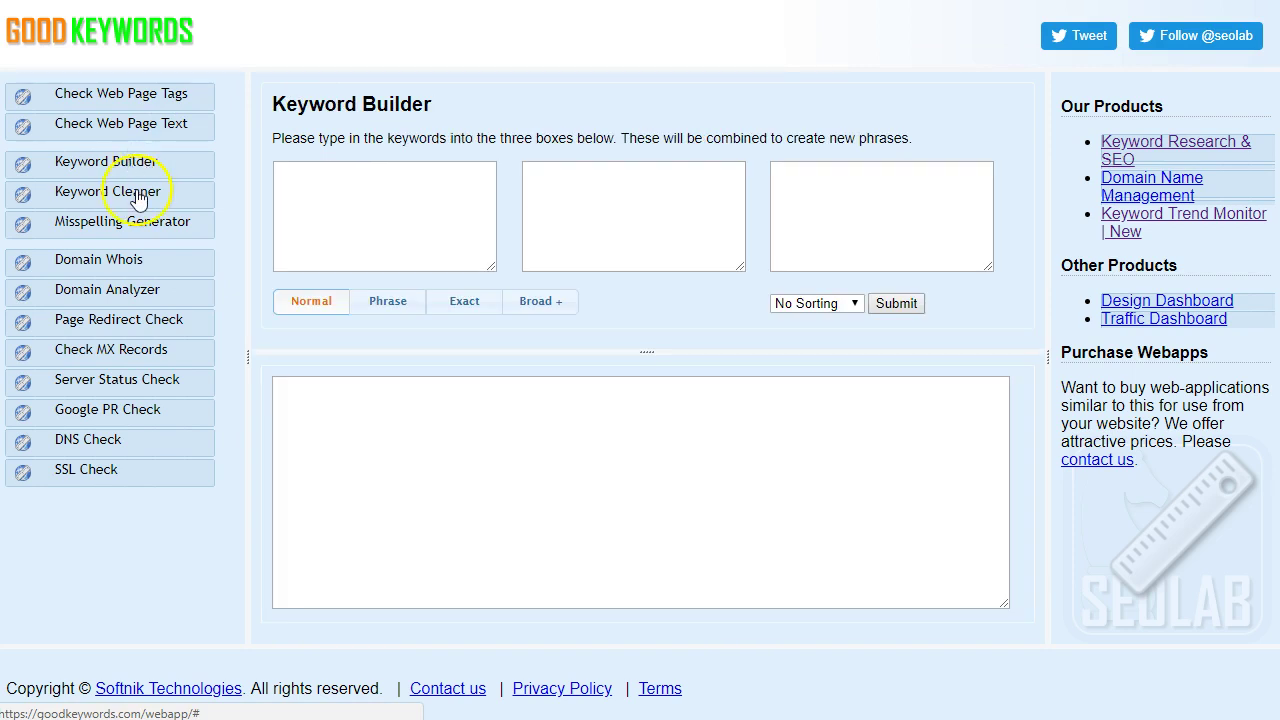
{"action": "left_click", "coordinate": [139, 196]}
{"action": "left_click", "coordinate": [140, 224]}
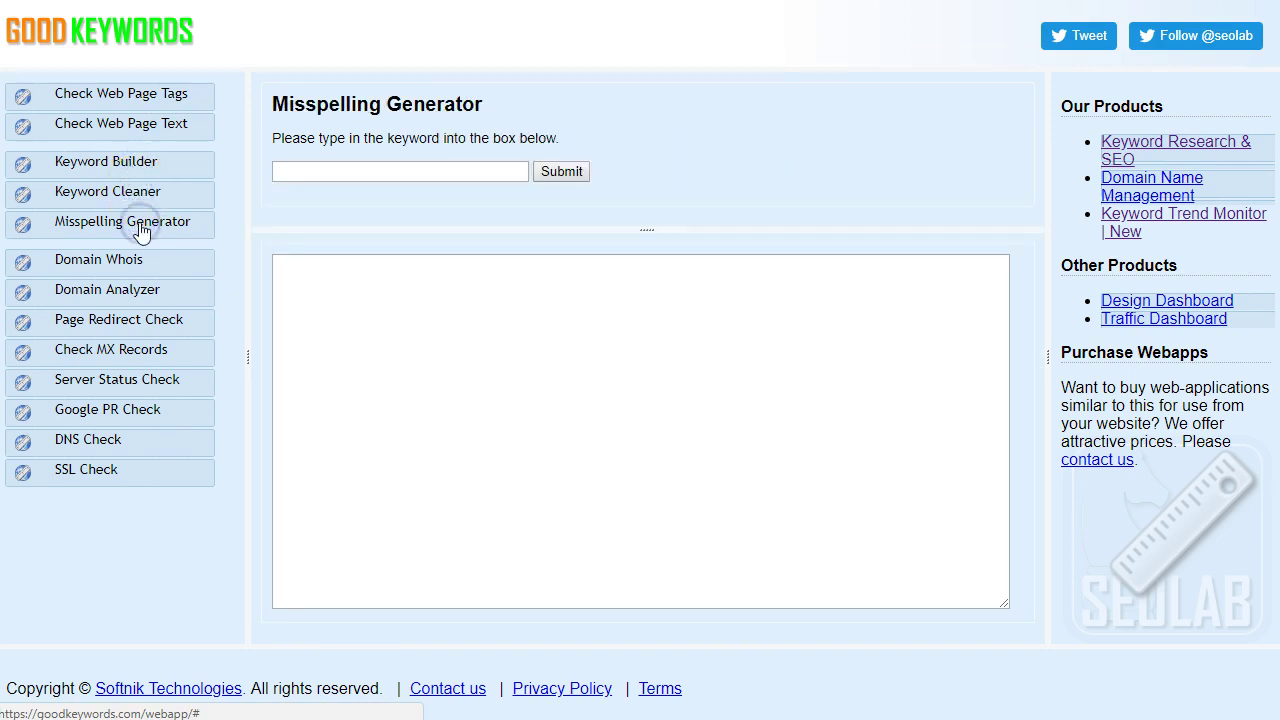
{"action": "left_click", "coordinate": [143, 97]}
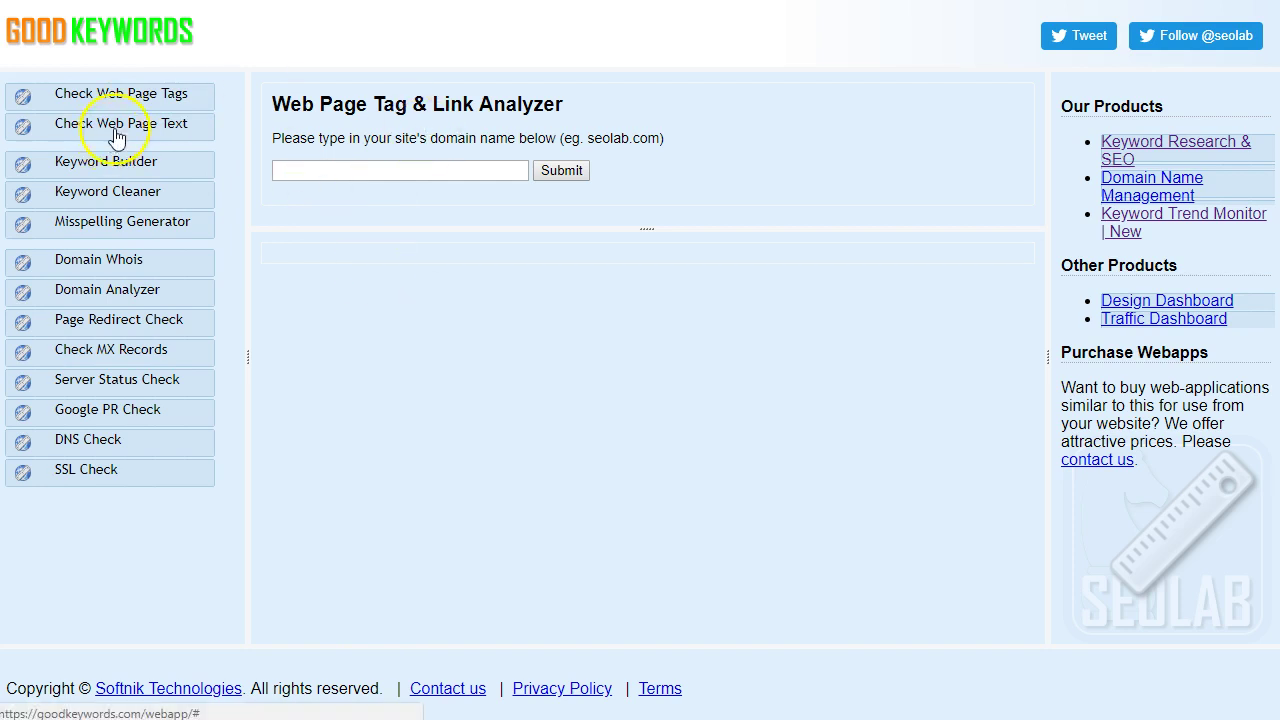
{"action": "left_click", "coordinate": [131, 175]}
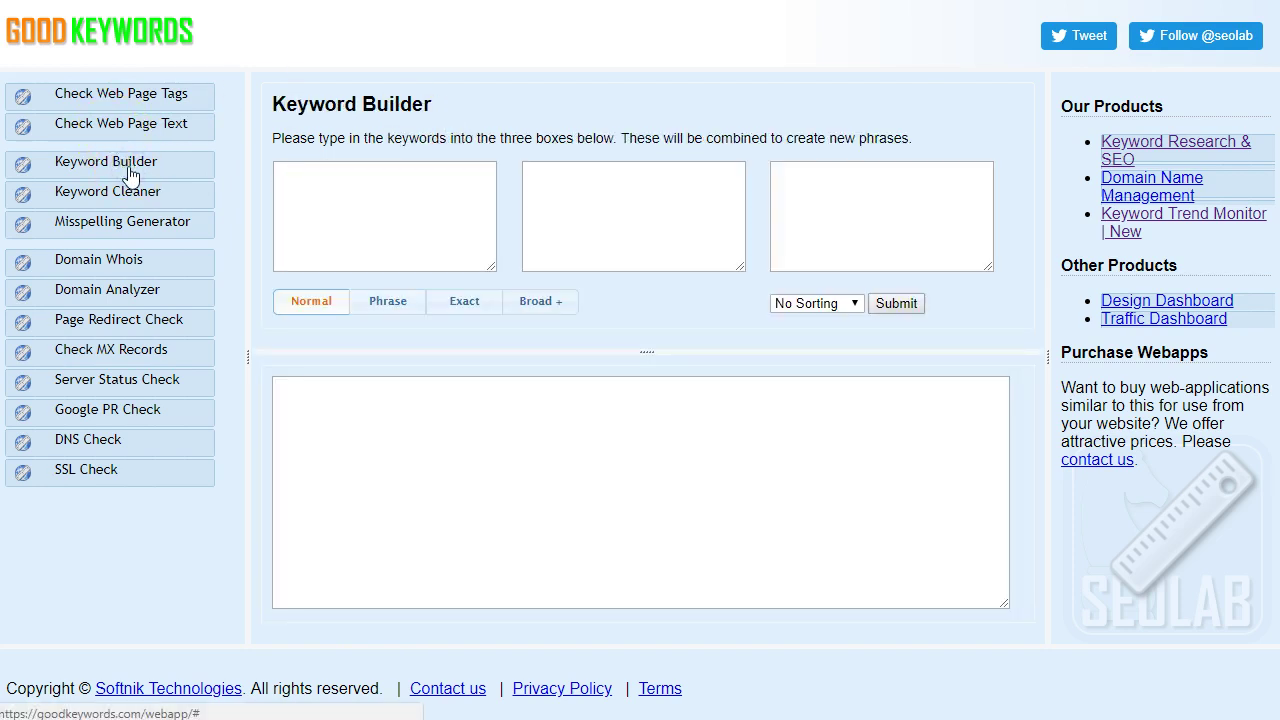